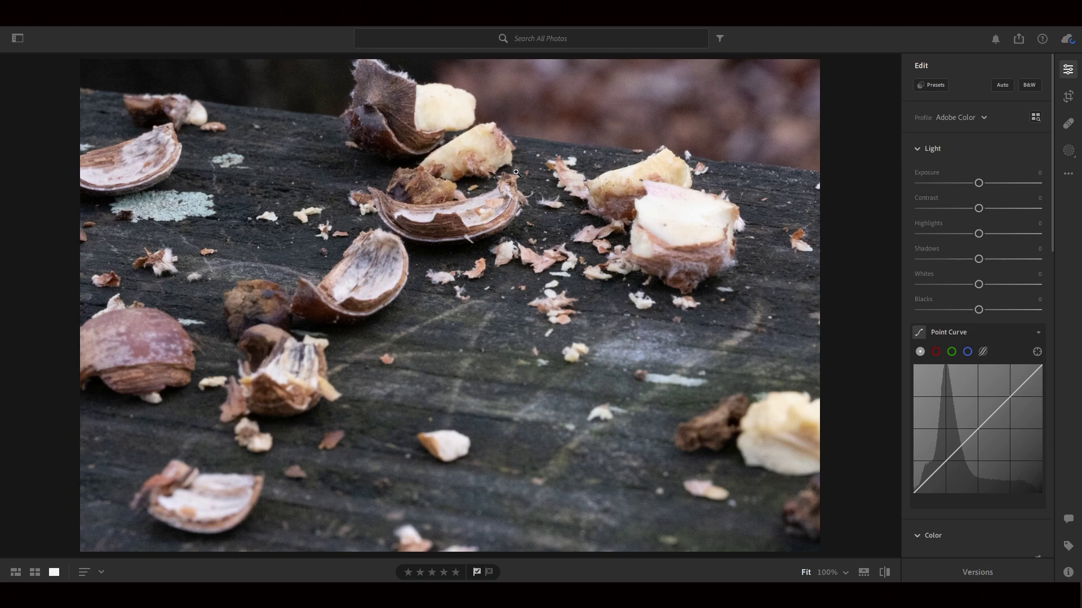
# View the edited oak-leaf and tree-stump photo in the filmstrip, and return to the unedited close-up of the nut shells
pyautogui.hotkey('ctrl', 'f')
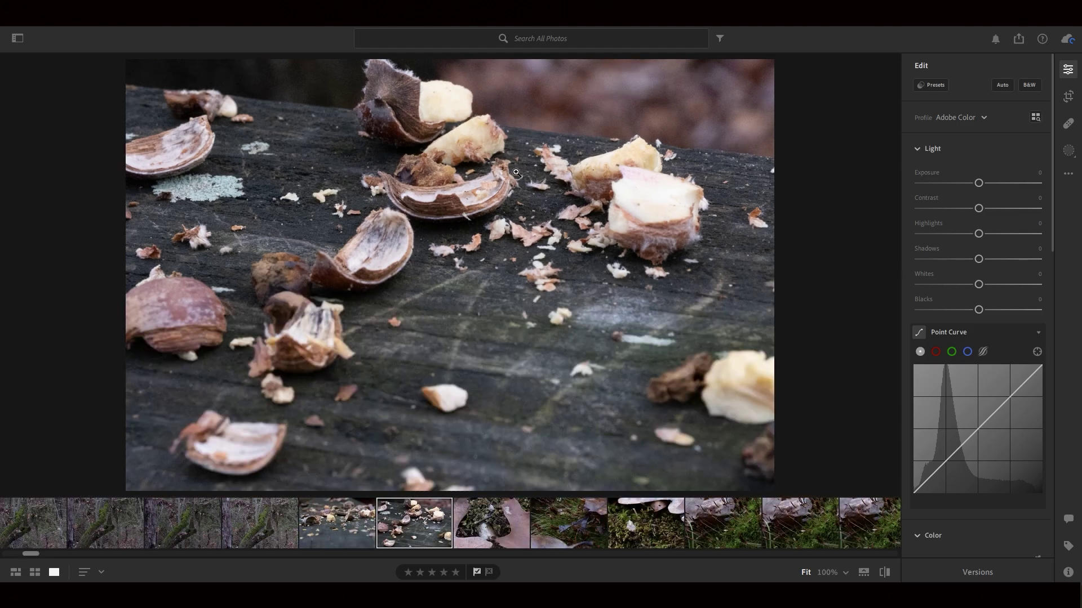
pyautogui.moveTo(28, 557); pyautogui.dragTo(36, 554)
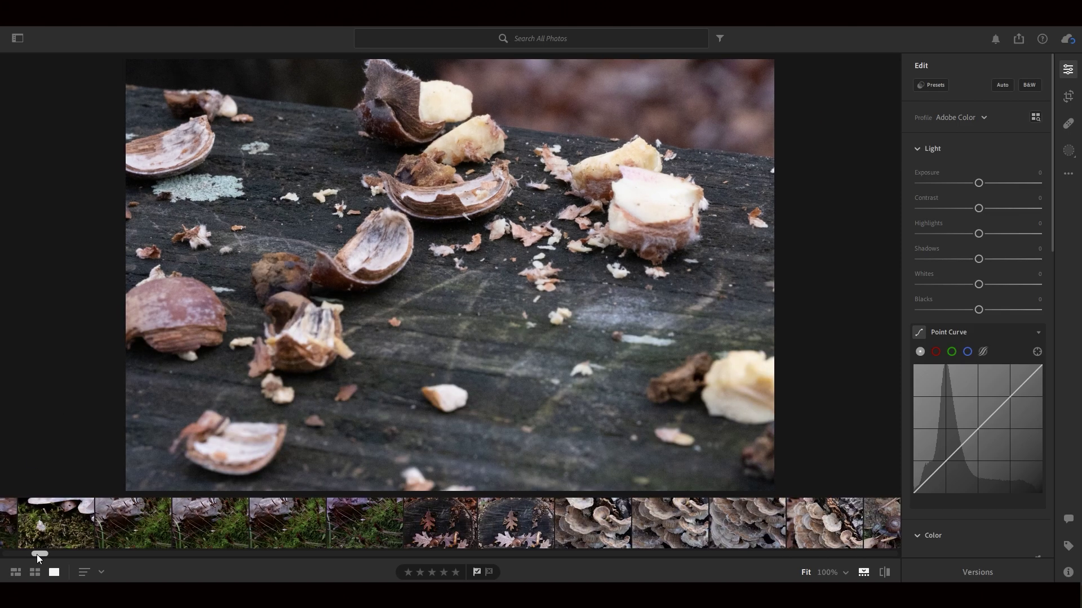
pyautogui.click(438, 530)
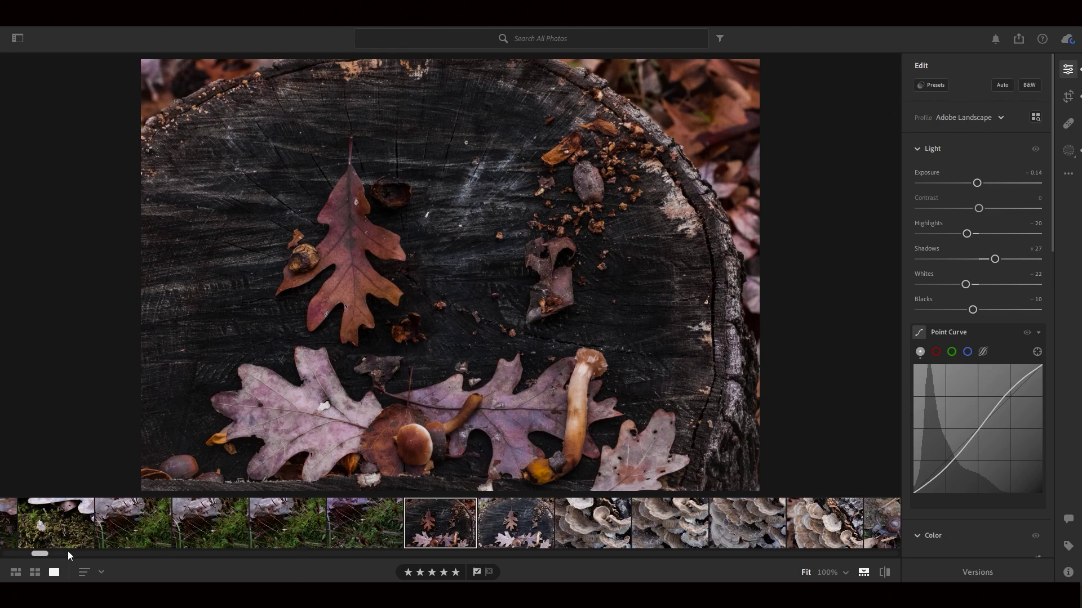
pyautogui.moveTo(46, 551); pyautogui.dragTo(28, 551)
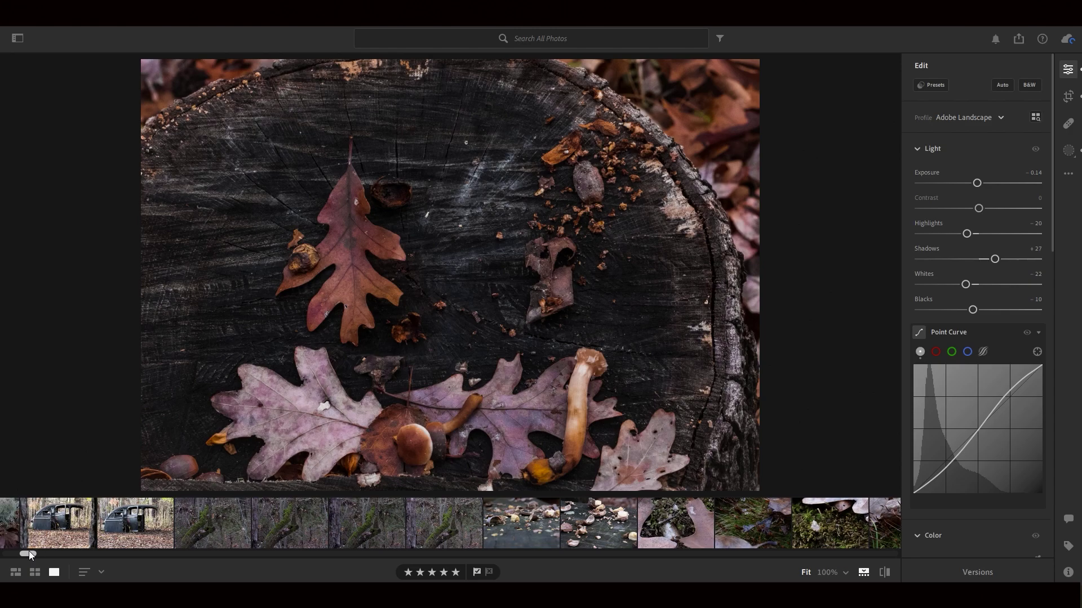
pyautogui.click(587, 523)
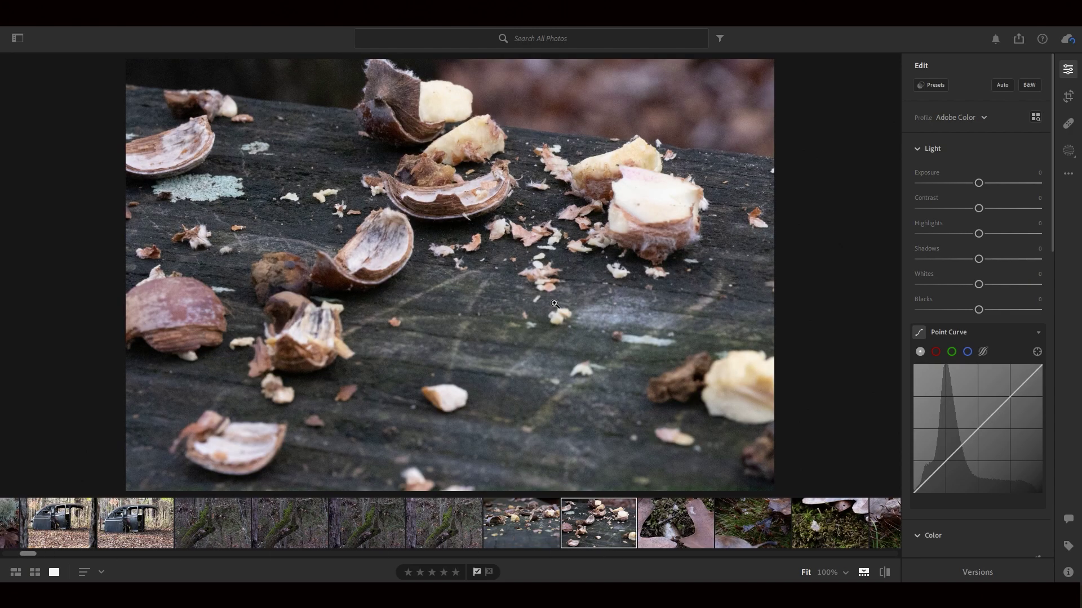
pyautogui.press('/')
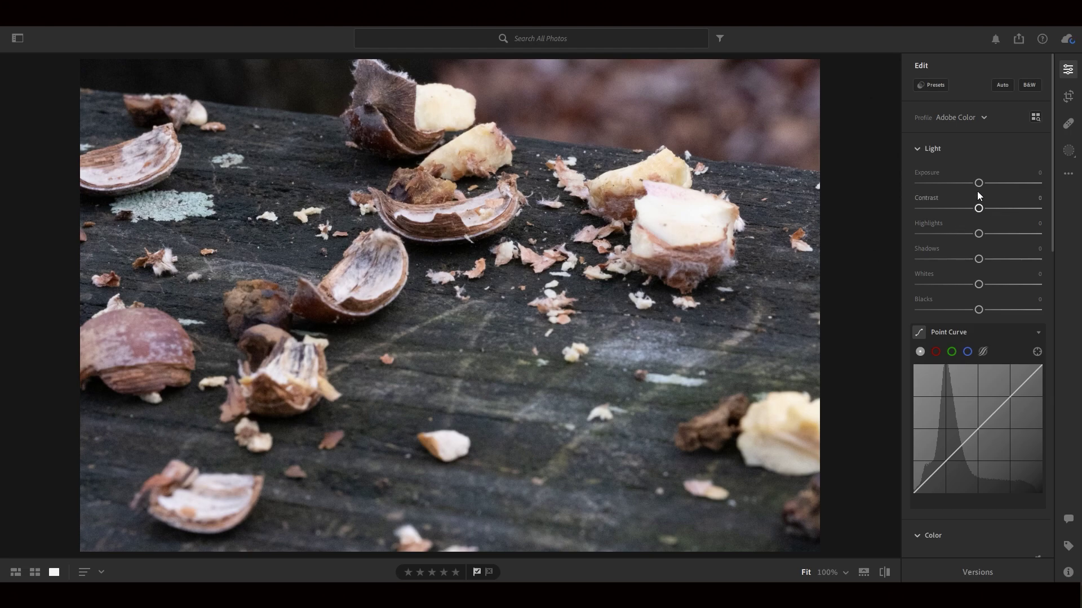
# Set the photo's exposure to -0.75, highlights to -27 and shadows to +52
pyautogui.moveTo(977, 185); pyautogui.dragTo(968, 185)
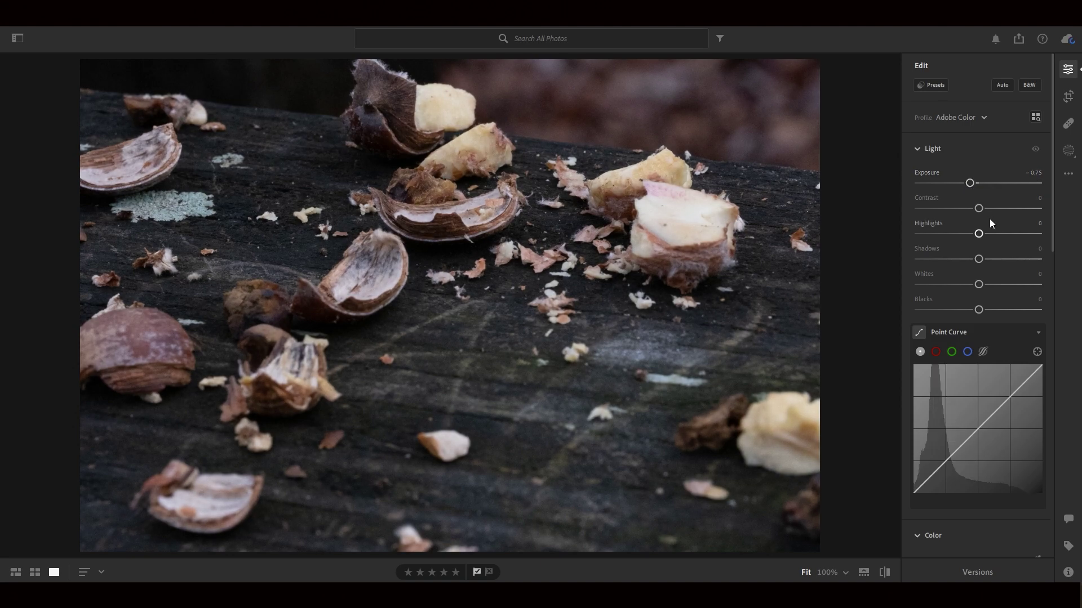
pyautogui.moveTo(979, 236); pyautogui.dragTo(1003, 262)
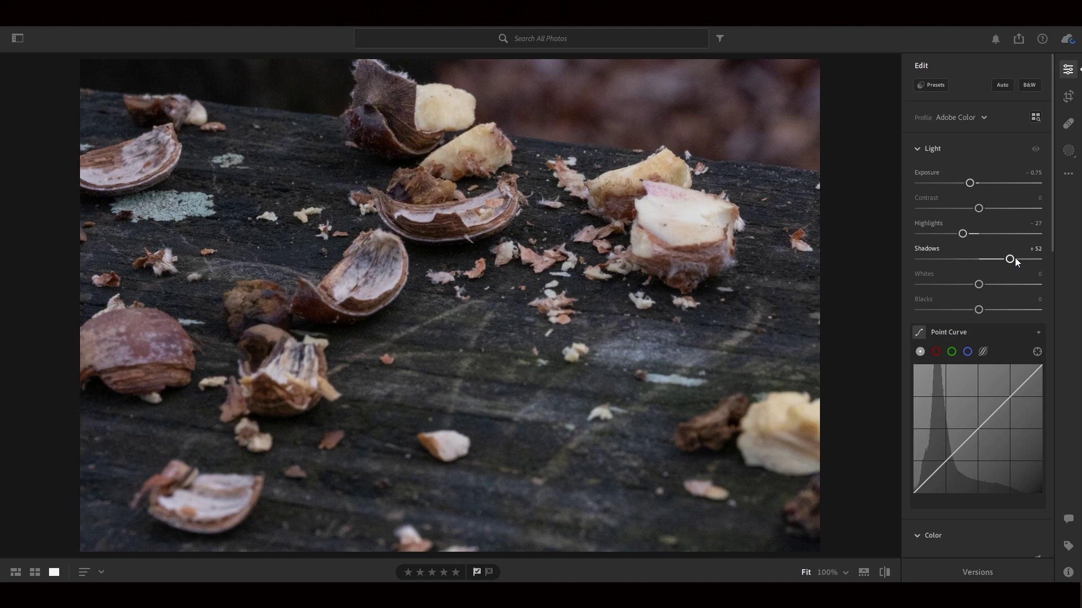
# Try lowering the whites to -12
pyautogui.moveTo(981, 284)
pyautogui.mouseDown()
pyautogui.moveTo(989, 288)
pyautogui.moveTo(973, 285)
pyautogui.mouseUp()
pyautogui.click(927, 273)
pyautogui.doubleClick(928, 273)
pyautogui.moveTo(978, 285); pyautogui.dragTo(972, 288)
pyautogui.moveTo(971, 285); pyautogui.dragTo(972, 285)
# View the photo's camera and capture information, and return to the edit controls
pyautogui.click(1068, 572)
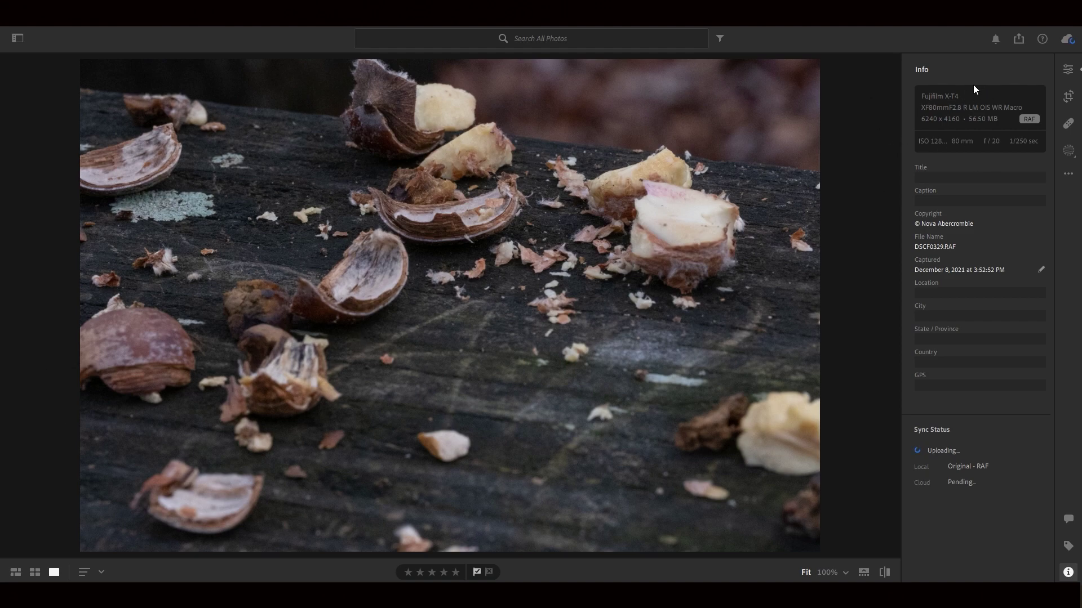
pyautogui.click(1067, 69)
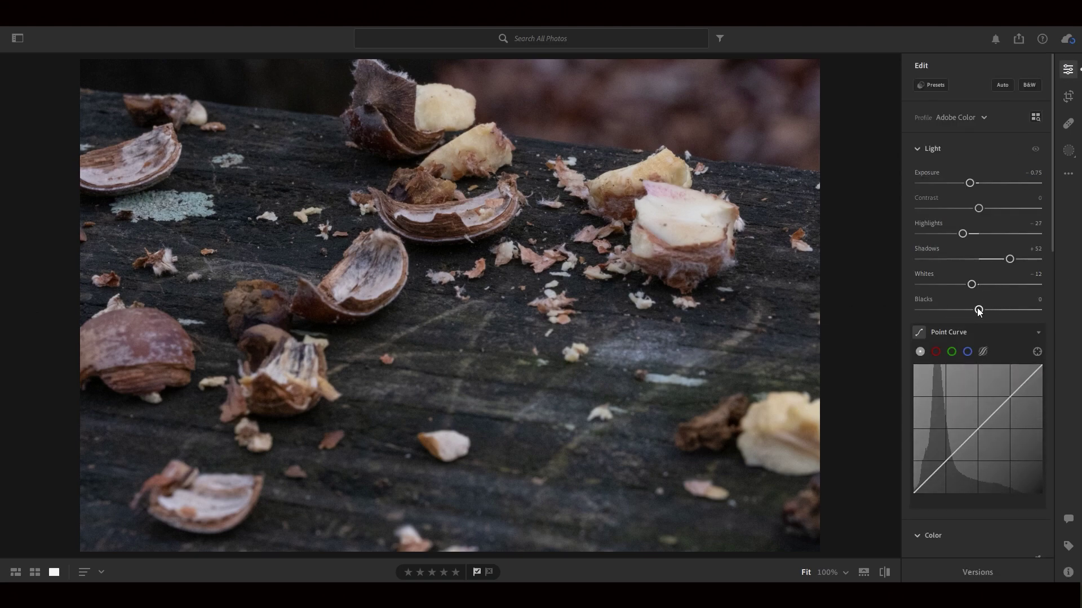
# Try raising the blacks slightly, and reset both whites and blacks to 0
pyautogui.moveTo(978, 309); pyautogui.dragTo(983, 307)
pyautogui.doubleClick(922, 273)
pyautogui.doubleClick(926, 301)
# Bend the point curve into a gentle S by lowering the shadows, anchoring the midtones and raising the highlights
pyautogui.scroll(-4, 1014, 305)
pyautogui.click(945, 259)
pyautogui.moveTo(945, 258); pyautogui.dragTo(944, 263)
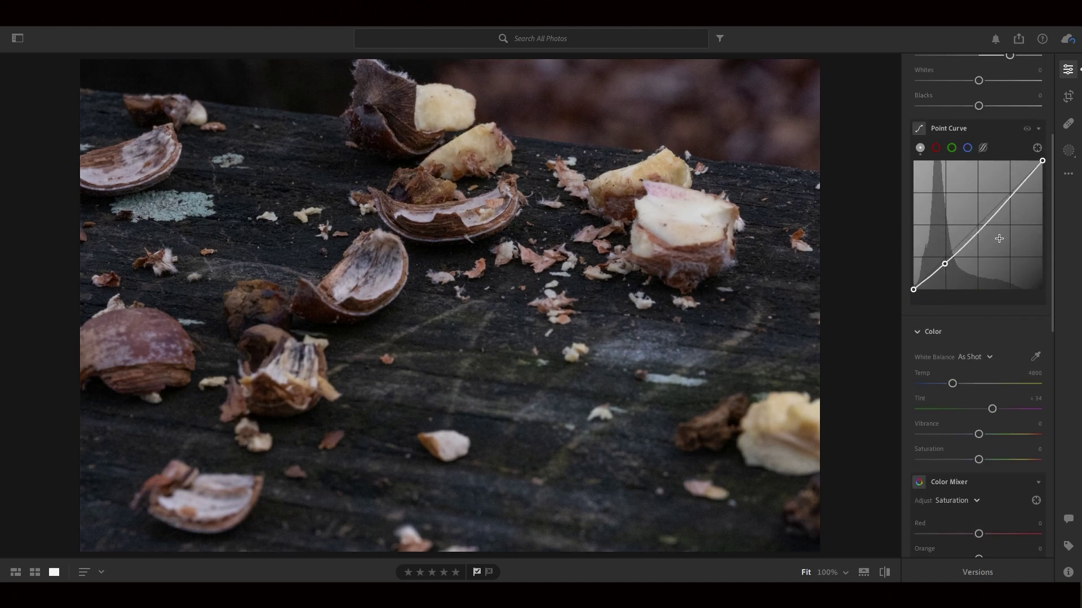
pyautogui.moveTo(976, 228); pyautogui.dragTo(978, 225)
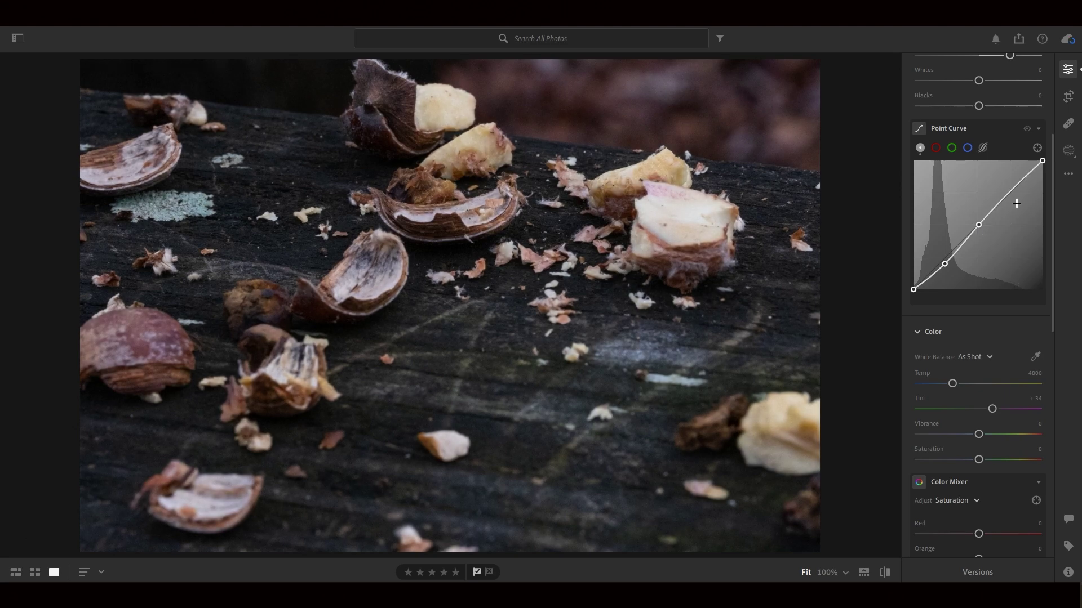
pyautogui.moveTo(1010, 192); pyautogui.dragTo(1009, 188)
# Fine-tune the curve's shadow point to about 25.9, 20.0 and its highlight point to about 74.5, 79.2
pyautogui.moveTo(952, 265); pyautogui.dragTo(947, 265)
pyautogui.rightClick(949, 257)
pyautogui.click(980, 265)
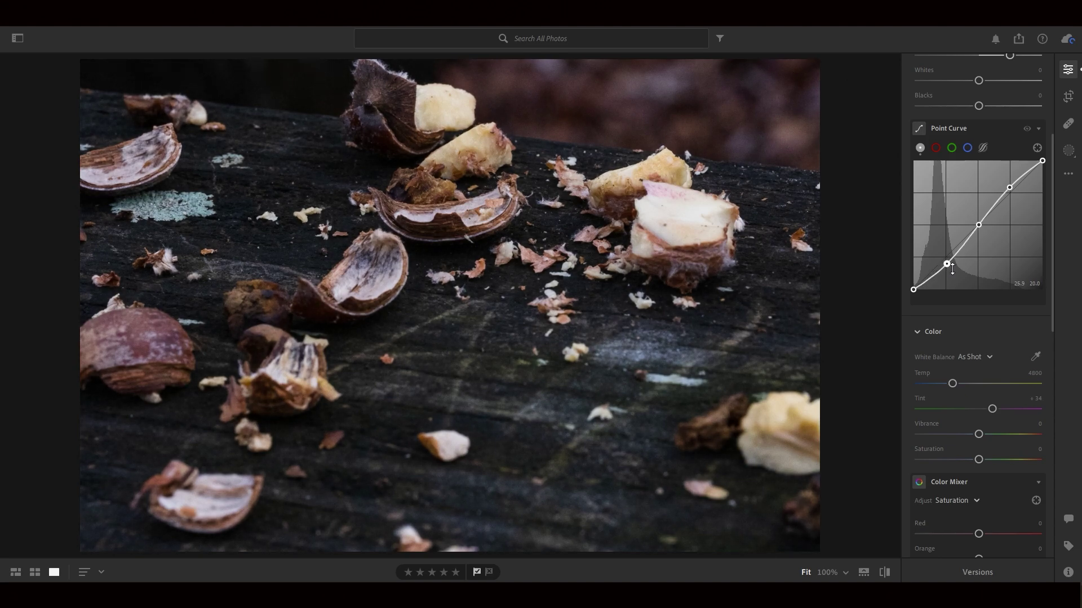
pyautogui.scroll(3, 1005, 205)
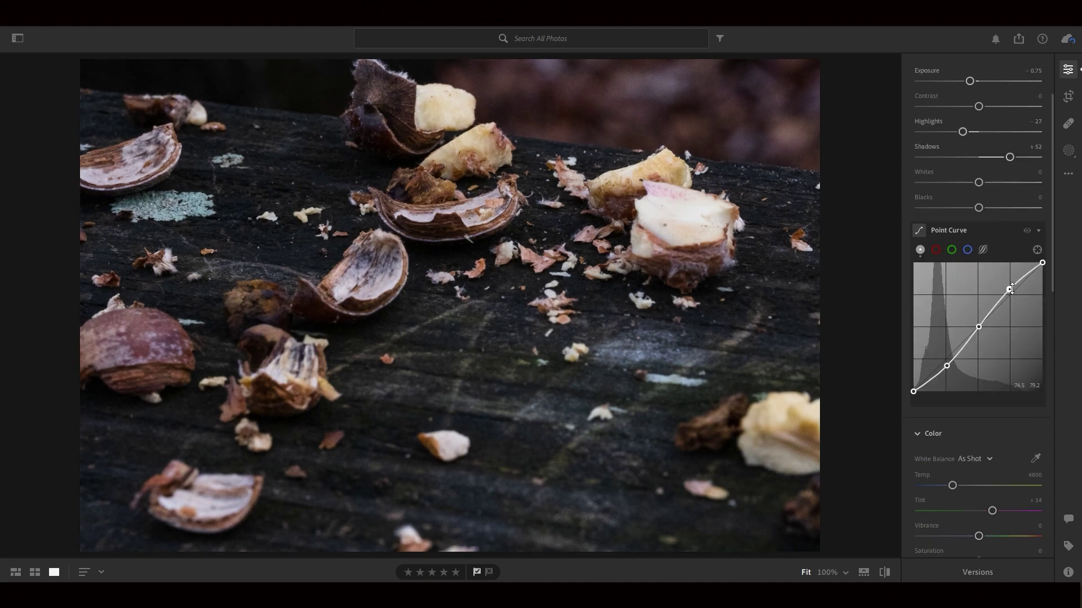
pyautogui.moveTo(1010, 291); pyautogui.dragTo(1010, 289)
# Add a radial gradient mask with feather 11 around the large pale nut piece and set its highlights to -16
pyautogui.press('m')
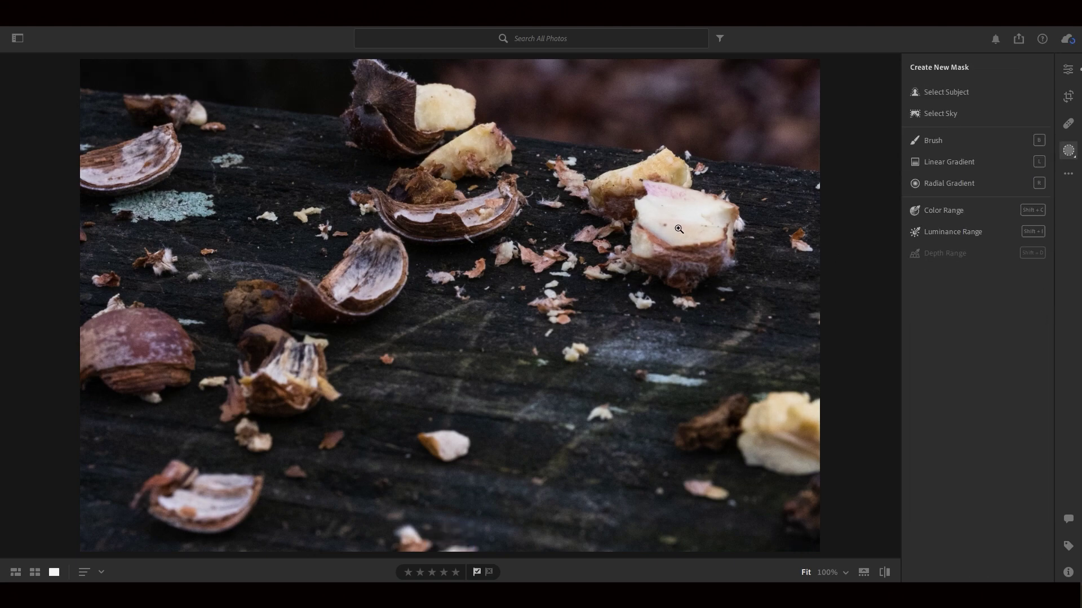
pyautogui.press('r')
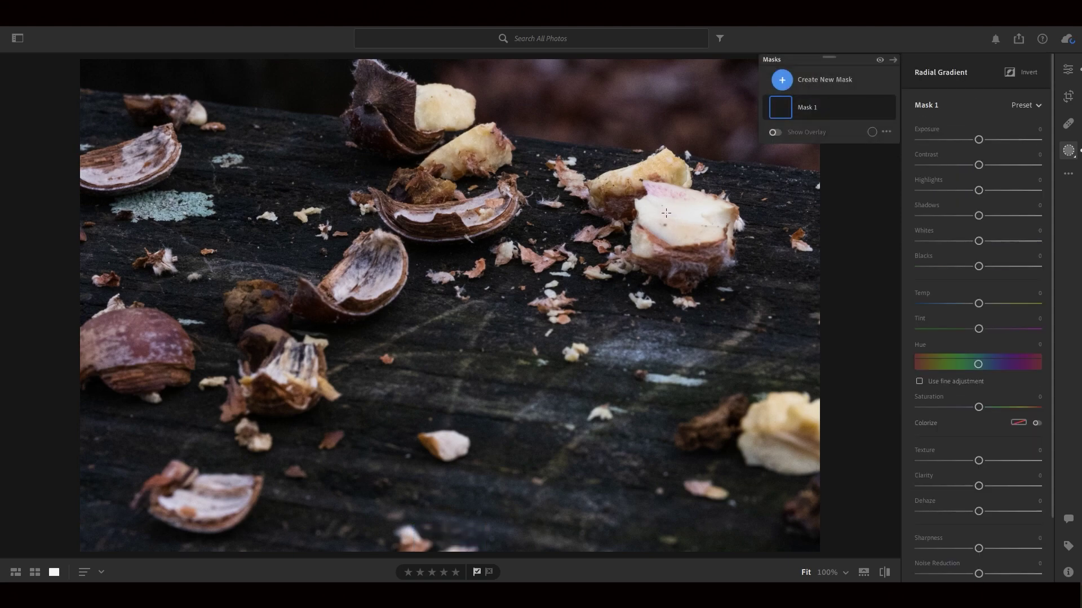
pyautogui.moveTo(666, 207); pyautogui.dragTo(692, 231)
pyautogui.moveTo(694, 288)
pyautogui.mouseDown()
pyautogui.moveTo(696, 264)
pyautogui.moveTo(699, 272)
pyautogui.mouseUp()
pyautogui.moveTo(978, 224)
pyautogui.mouseDown()
pyautogui.moveTo(958, 224)
pyautogui.moveTo(974, 233)
pyautogui.moveTo(967, 225)
pyautogui.mouseUp()
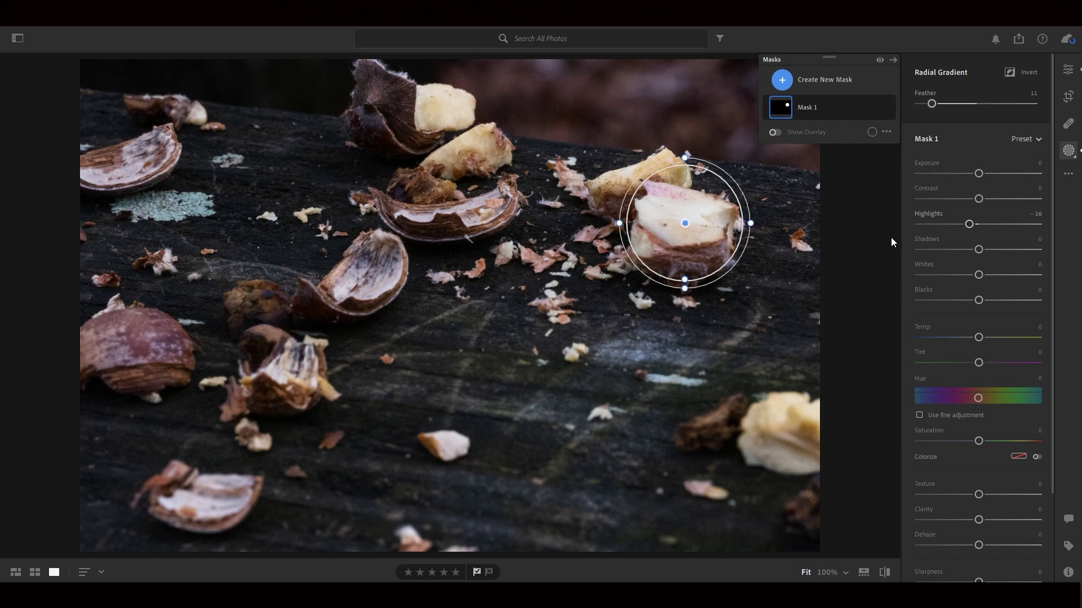
# Toggle the radial mask's visibility to compare its effect, and return to the main edit controls
pyautogui.click(888, 107)
pyautogui.click(888, 108)
pyautogui.click(888, 108)
pyautogui.click(888, 108)
pyautogui.click(1061, 68)
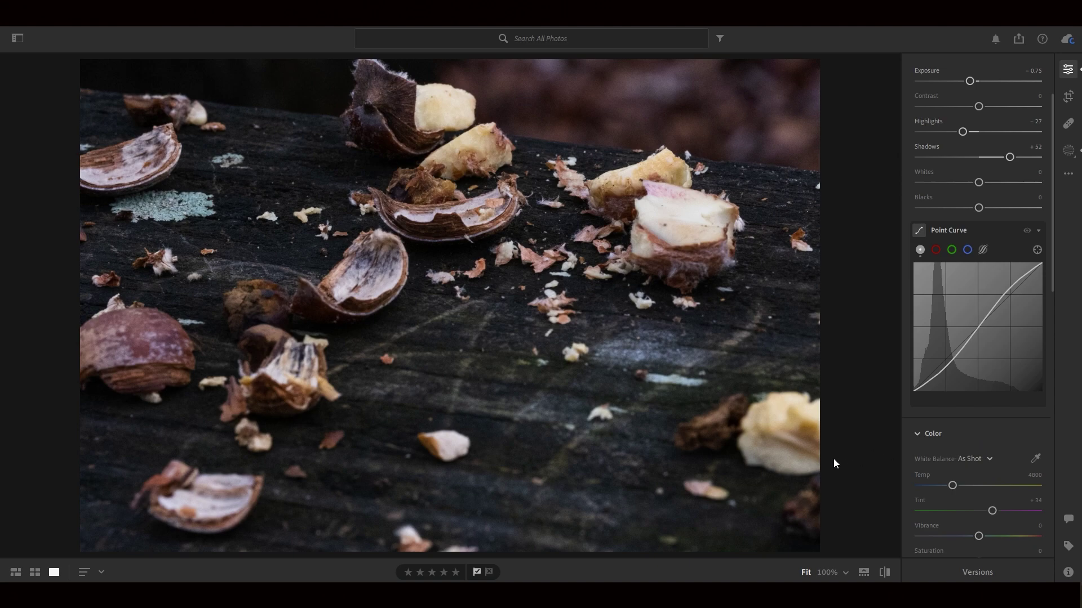
# Try a tighter custom crop that trims the sides of the photo
pyautogui.click(1069, 98)
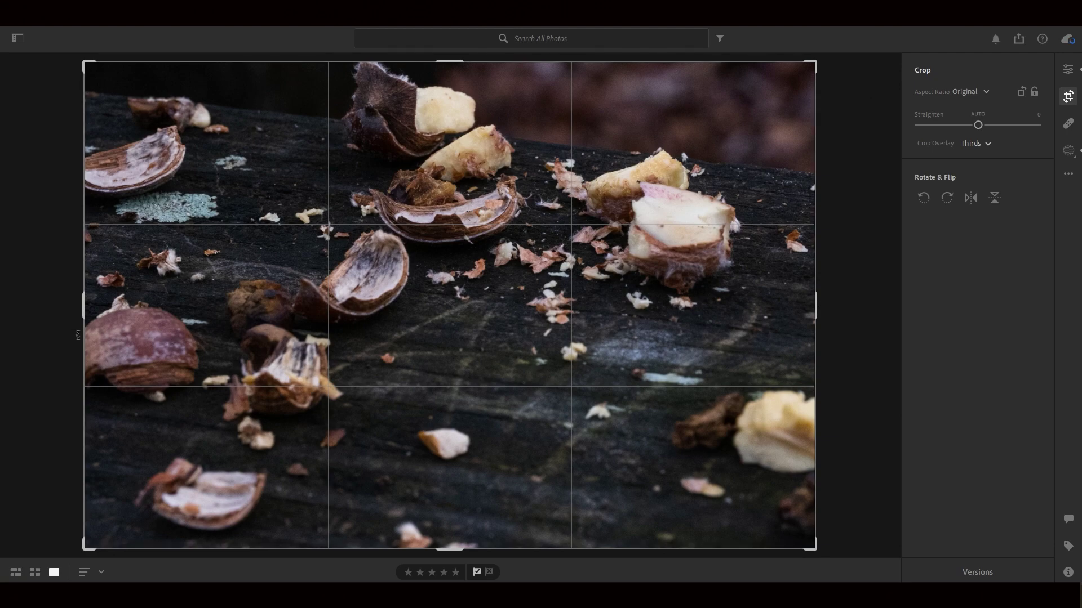
pyautogui.moveTo(817, 300); pyautogui.dragTo(793, 300)
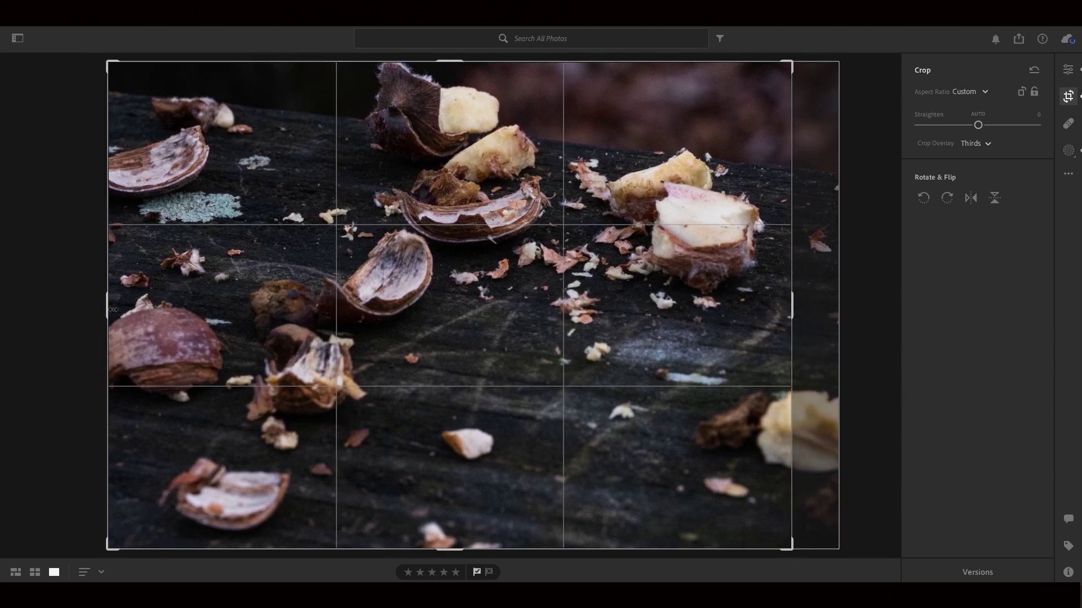
pyautogui.moveTo(85, 306); pyautogui.dragTo(127, 320)
pyautogui.click(1068, 97)
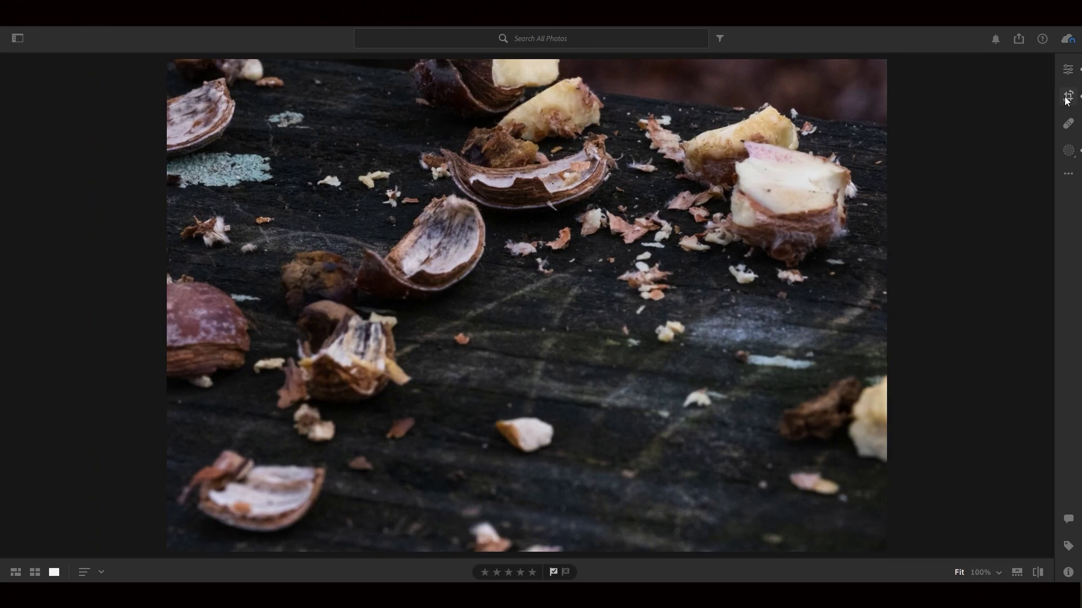
# Crop the photo's right edge slightly, cutting through the pale nut piece at the lower right
pyautogui.click(1067, 97)
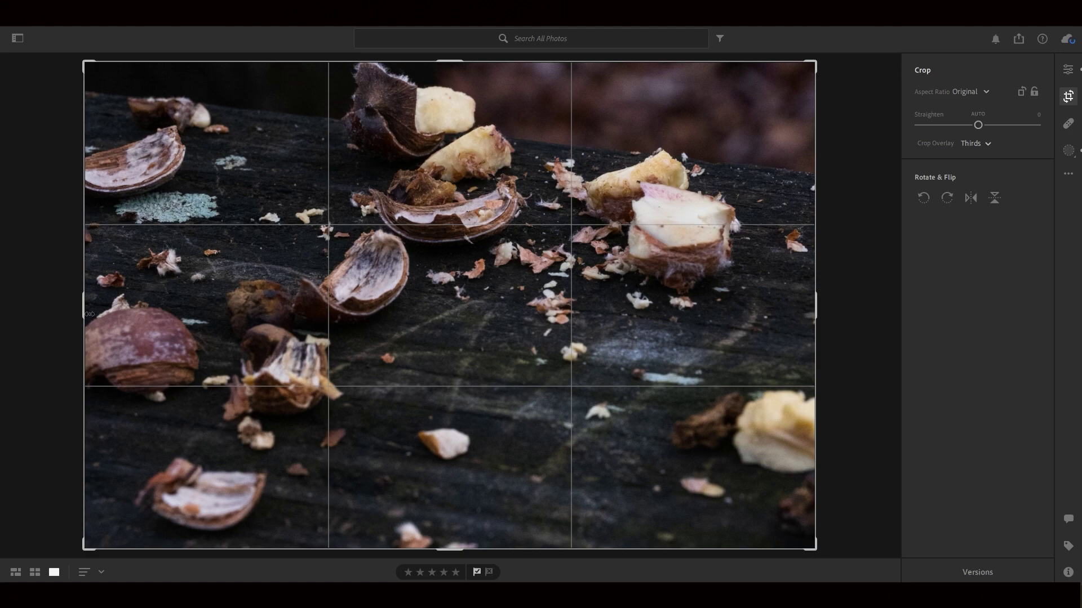
pyautogui.click(1069, 97)
pyautogui.click(1068, 97)
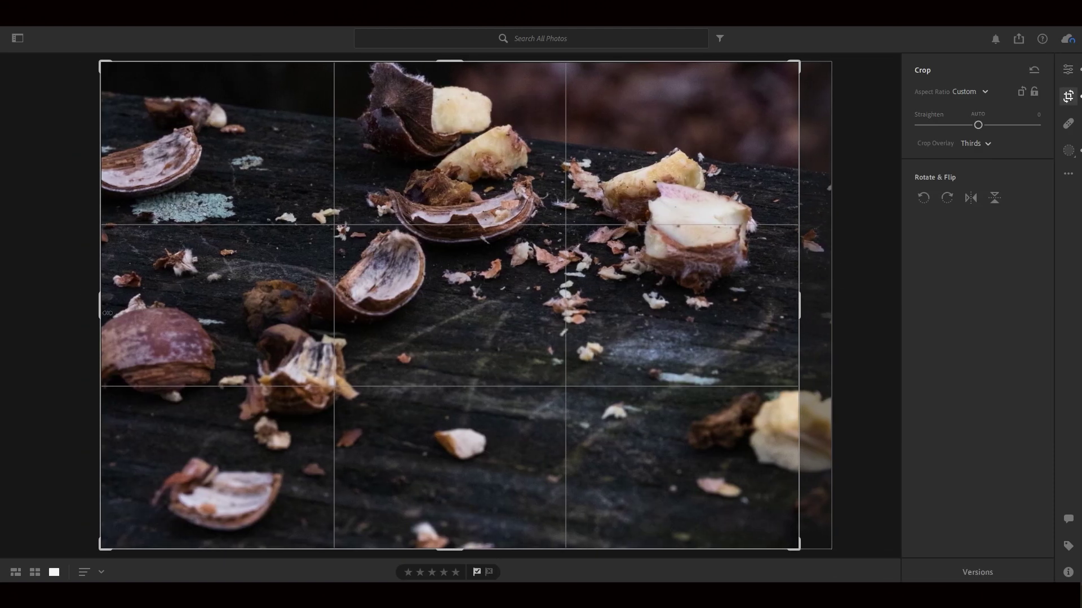
pyautogui.press('g')
pyautogui.click(1068, 98)
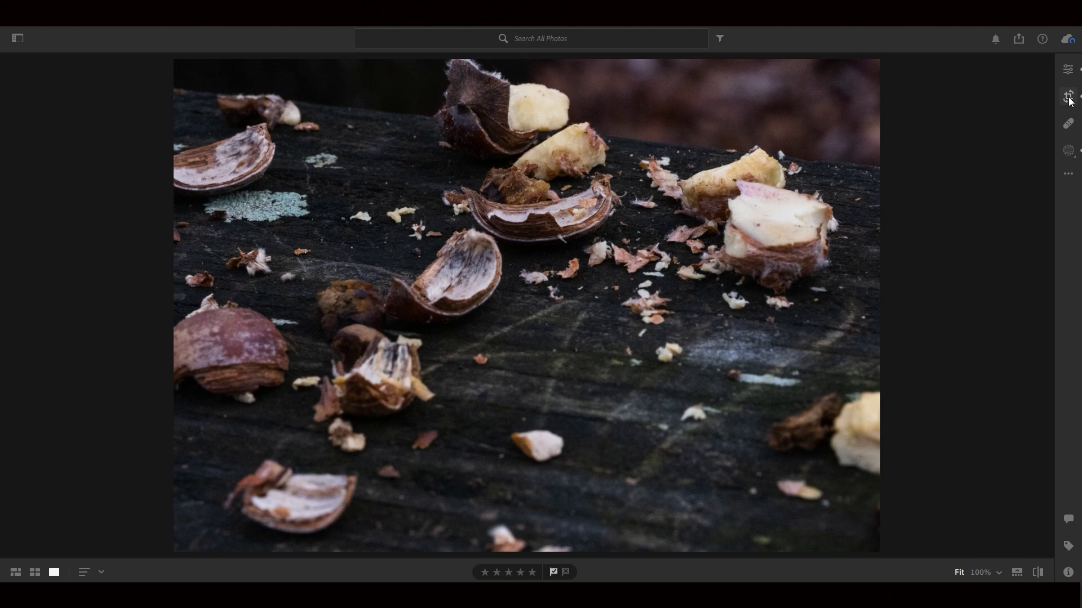
# Warm the color temperature to 4989 and set vibrance to +21 and saturation to +12
pyautogui.click(1071, 72)
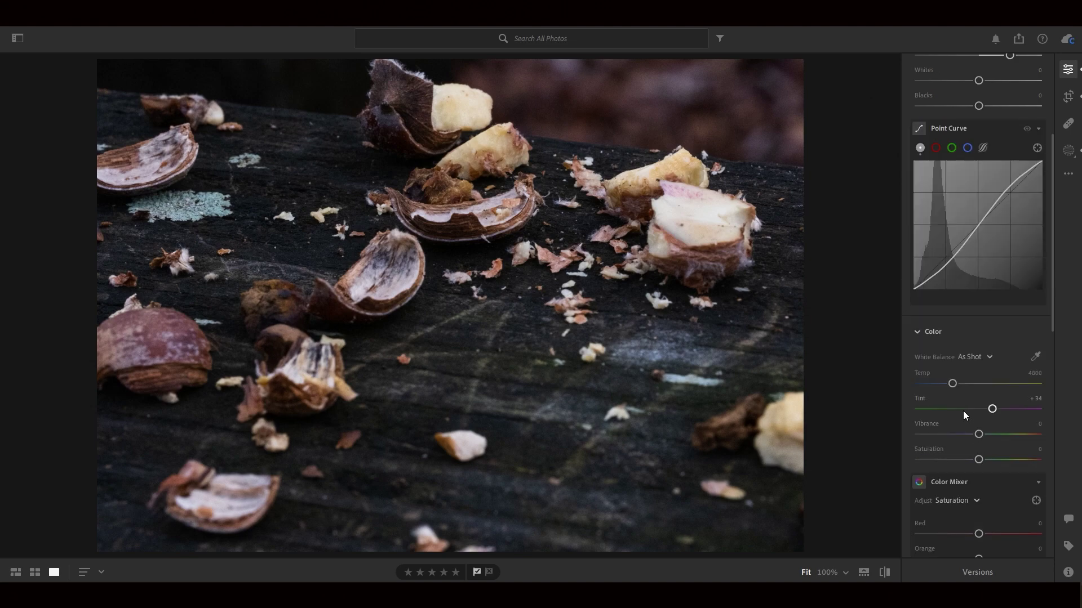
pyautogui.moveTo(954, 383); pyautogui.dragTo(955, 383)
pyautogui.moveTo(955, 383); pyautogui.dragTo(956, 383)
pyautogui.moveTo(954, 383); pyautogui.dragTo(955, 386)
pyautogui.moveTo(978, 434); pyautogui.dragTo(988, 461)
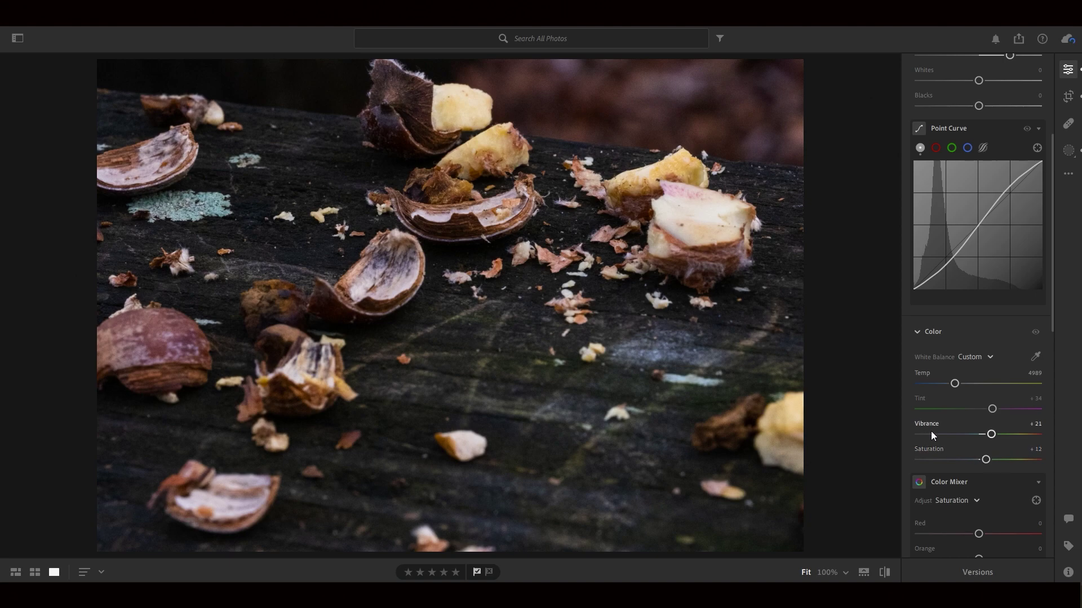
# Set the red saturation to +8 in the Color Mixer and switch the mixer to adjusting by Color
pyautogui.scroll(-2, 932, 424)
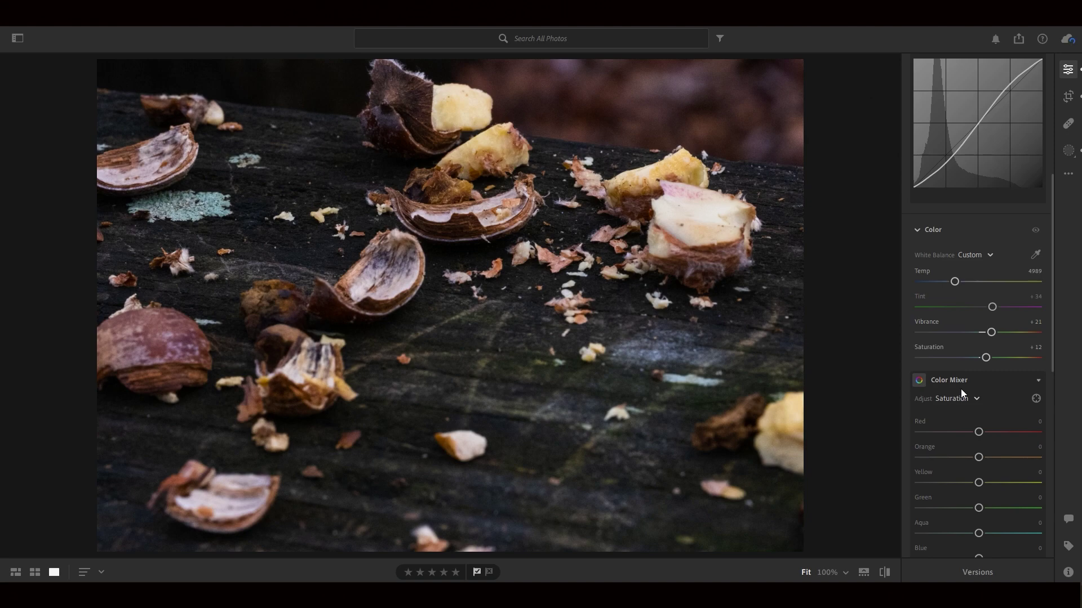
pyautogui.scroll(-3, 958, 372)
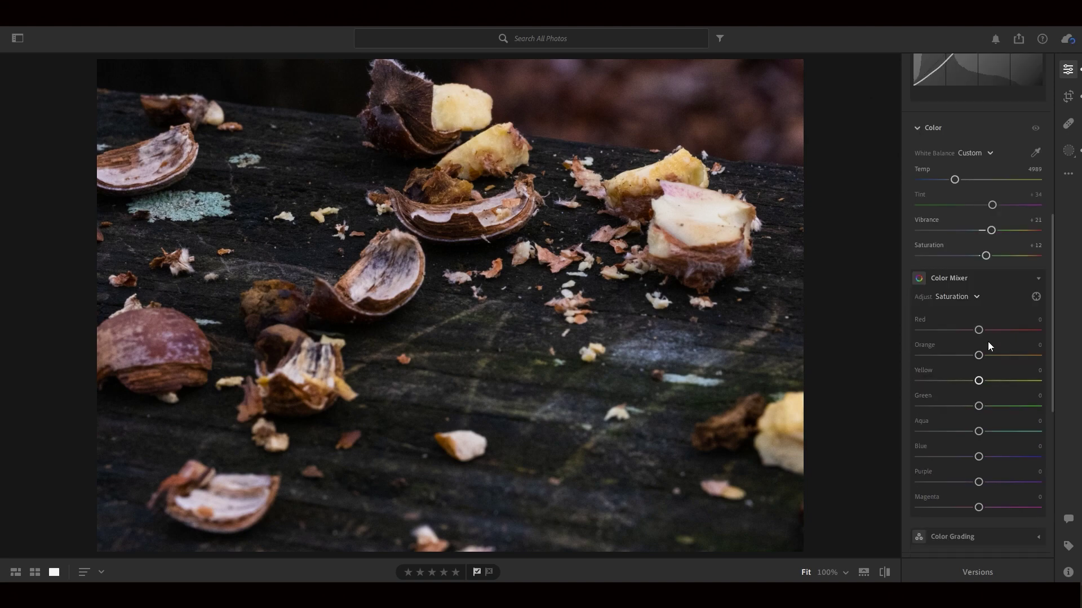
pyautogui.click(968, 302)
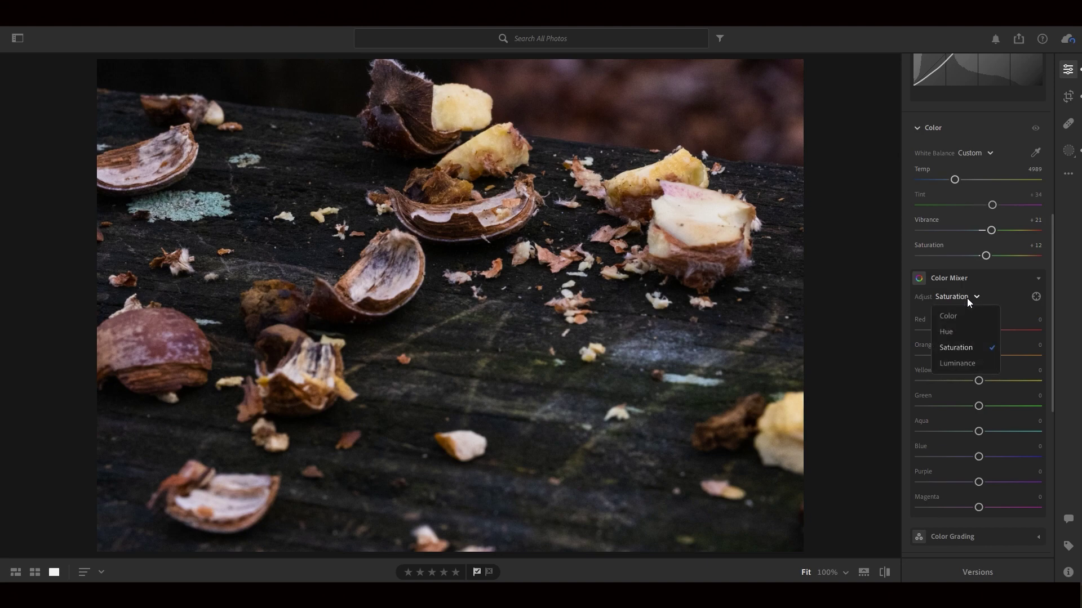
pyautogui.click(966, 298)
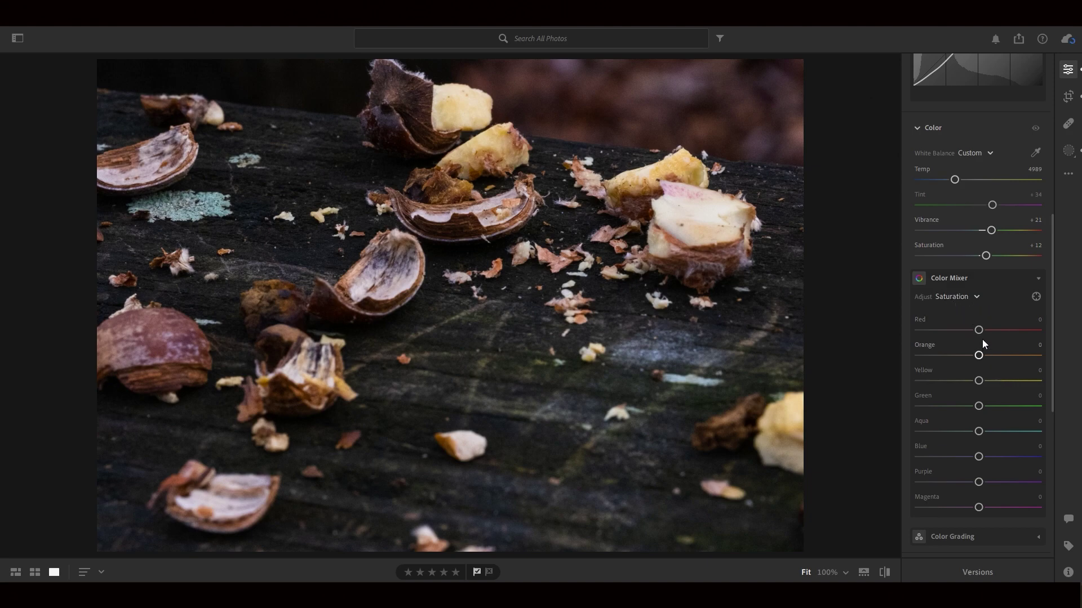
pyautogui.moveTo(979, 330); pyautogui.dragTo(983, 331)
pyautogui.click(975, 296)
pyautogui.press('g')
pyautogui.click(965, 318)
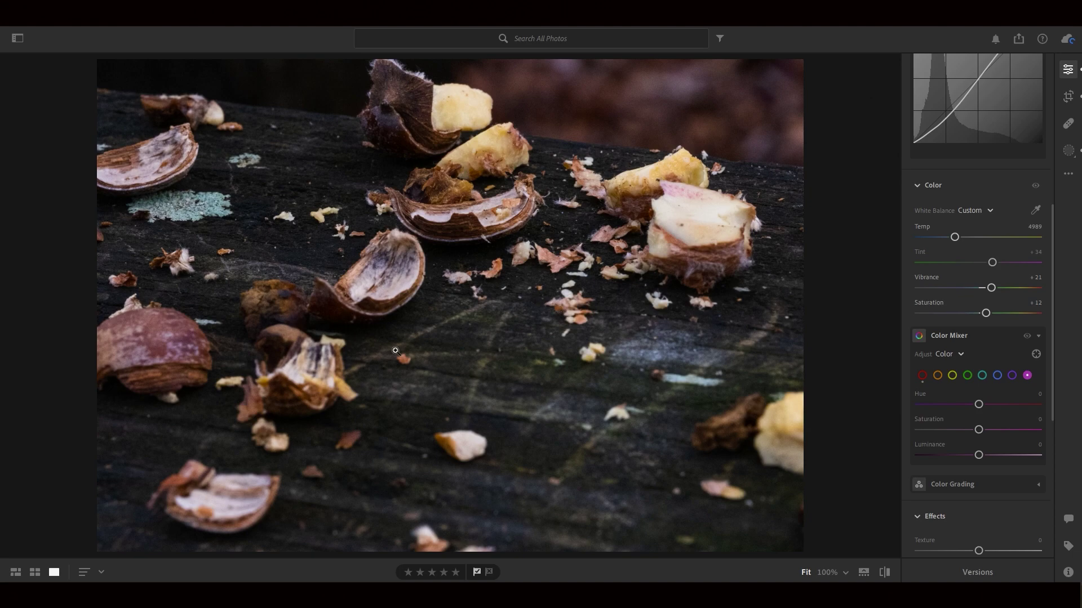
# Shift the magenta hue and lower its saturation, and try purple hue and saturation changes, resetting the hue and lowering the saturation
pyautogui.moveTo(978, 404); pyautogui.dragTo(1042, 425)
pyautogui.moveTo(977, 431)
pyautogui.mouseDown()
pyautogui.moveTo(967, 430)
pyautogui.moveTo(1023, 433)
pyautogui.moveTo(969, 432)
pyautogui.mouseUp()
pyautogui.click(1009, 376)
pyautogui.moveTo(980, 405); pyautogui.dragTo(950, 416)
pyautogui.moveTo(1026, 412); pyautogui.dragTo(1063, 435)
pyautogui.moveTo(995, 431); pyautogui.dragTo(1072, 432)
pyautogui.moveTo(967, 421); pyautogui.dragTo(968, 420)
pyautogui.doubleClick(926, 393)
pyautogui.moveTo(978, 430); pyautogui.dragTo(955, 439)
# Set the aqua hue to -16 and the aqua saturation to -32 in the Color Mixer
pyautogui.click(994, 376)
pyautogui.click(981, 376)
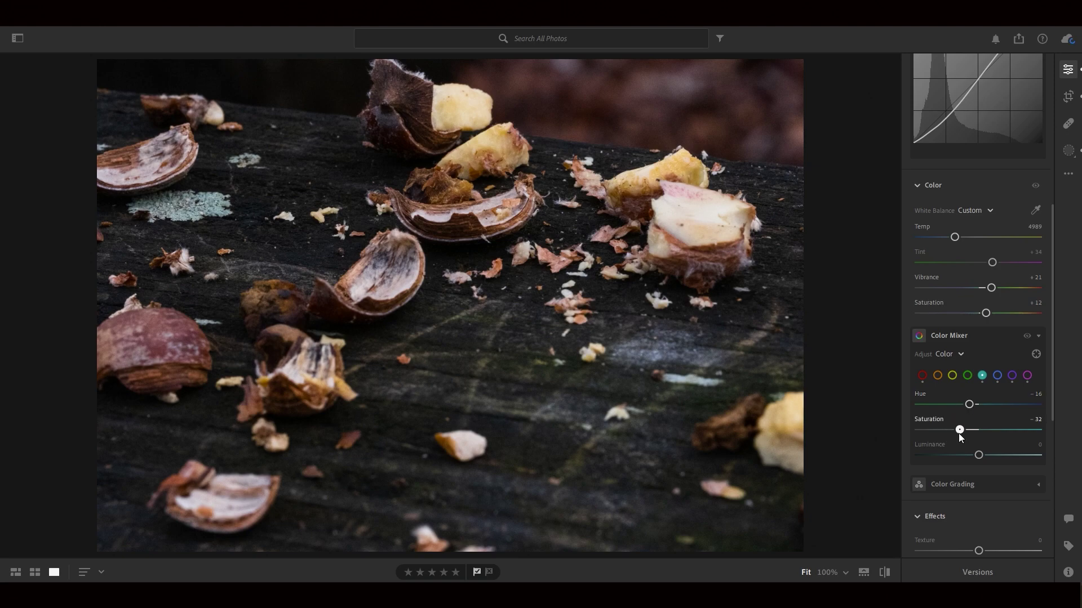
# Set the green hue to -19, saturation to +41 and luminance to -8 in the Color Mixer
pyautogui.click(966, 376)
pyautogui.moveTo(979, 405)
pyautogui.mouseDown()
pyautogui.moveTo(936, 406)
pyautogui.moveTo(997, 406)
pyautogui.mouseUp()
pyautogui.doubleClick(931, 400)
pyautogui.moveTo(975, 406); pyautogui.dragTo(1003, 434)
pyautogui.moveTo(1006, 430)
pyautogui.mouseDown()
pyautogui.moveTo(946, 431)
pyautogui.moveTo(1005, 445)
pyautogui.mouseUp()
pyautogui.moveTo(978, 455)
pyautogui.mouseDown()
pyautogui.moveTo(962, 456)
pyautogui.moveTo(973, 454)
pyautogui.mouseUp()
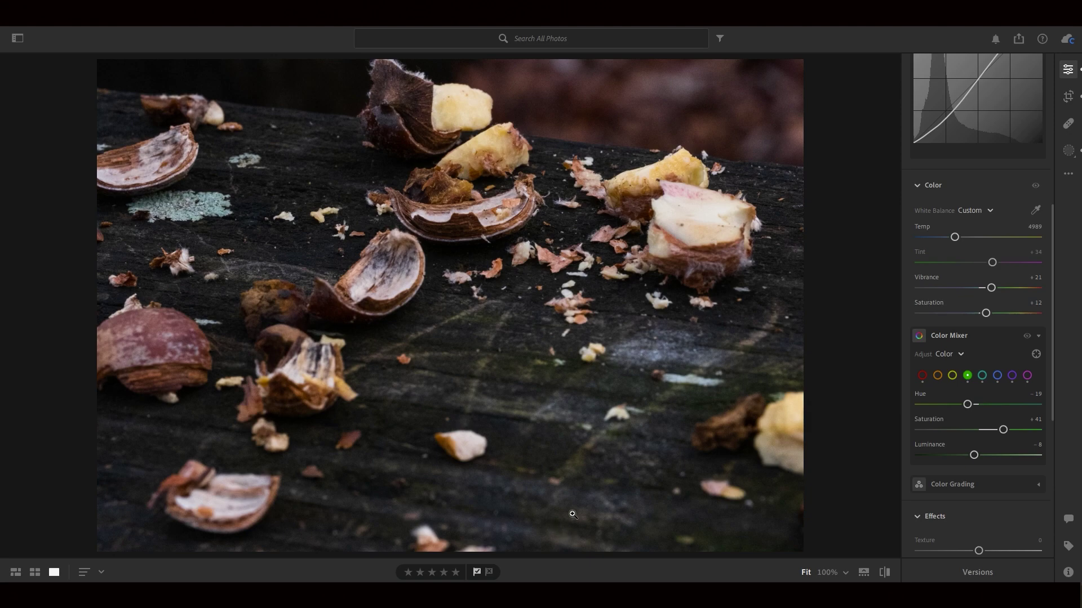
# Try a yellow hue of +28 and various yellow saturation and luminance changes, resetting each one
pyautogui.click(952, 375)
pyautogui.moveTo(978, 404)
pyautogui.mouseDown()
pyautogui.moveTo(948, 403)
pyautogui.moveTo(997, 412)
pyautogui.mouseUp()
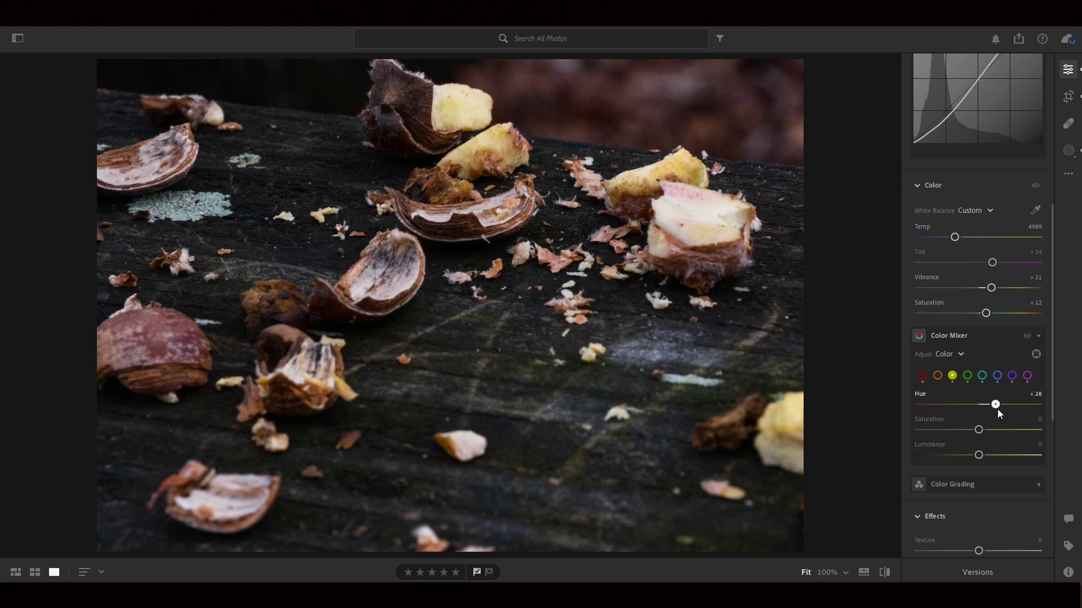
pyautogui.click(924, 394)
pyautogui.moveTo(979, 430); pyautogui.dragTo(989, 430)
pyautogui.doubleClick(929, 421)
pyautogui.moveTo(993, 428); pyautogui.dragTo(969, 430)
pyautogui.doubleClick(934, 420)
pyautogui.doubleClick(931, 421)
pyautogui.moveTo(979, 455)
pyautogui.mouseDown()
pyautogui.moveTo(989, 455)
pyautogui.moveTo(975, 455)
pyautogui.mouseUp()
pyautogui.doubleClick(928, 444)
# Set the red saturation to +8 in the Color Mixer and try red hue and luminance changes
pyautogui.click(937, 376)
pyautogui.click(923, 377)
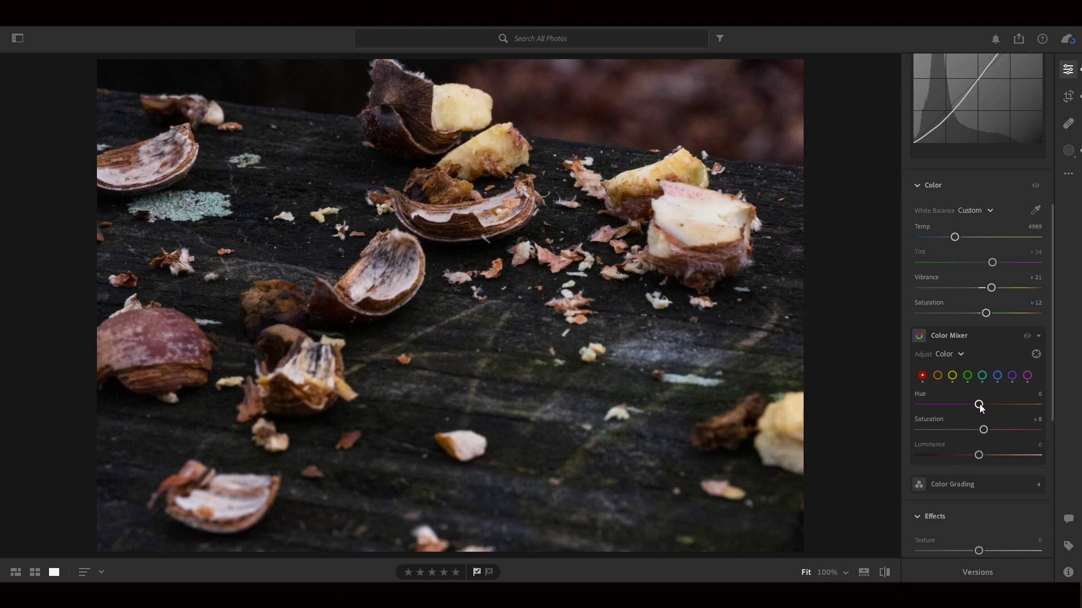
pyautogui.moveTo(979, 405)
pyautogui.mouseDown()
pyautogui.moveTo(1019, 405)
pyautogui.moveTo(980, 406)
pyautogui.mouseUp()
pyautogui.moveTo(979, 455)
pyautogui.mouseDown()
pyautogui.moveTo(995, 457)
pyautogui.moveTo(980, 457)
pyautogui.mouseUp()
# Set the orange hue to -14, saturation to +12 and luminance to +12, and check the photo's camera information
pyautogui.click(937, 375)
pyautogui.moveTo(978, 405); pyautogui.dragTo(981, 456)
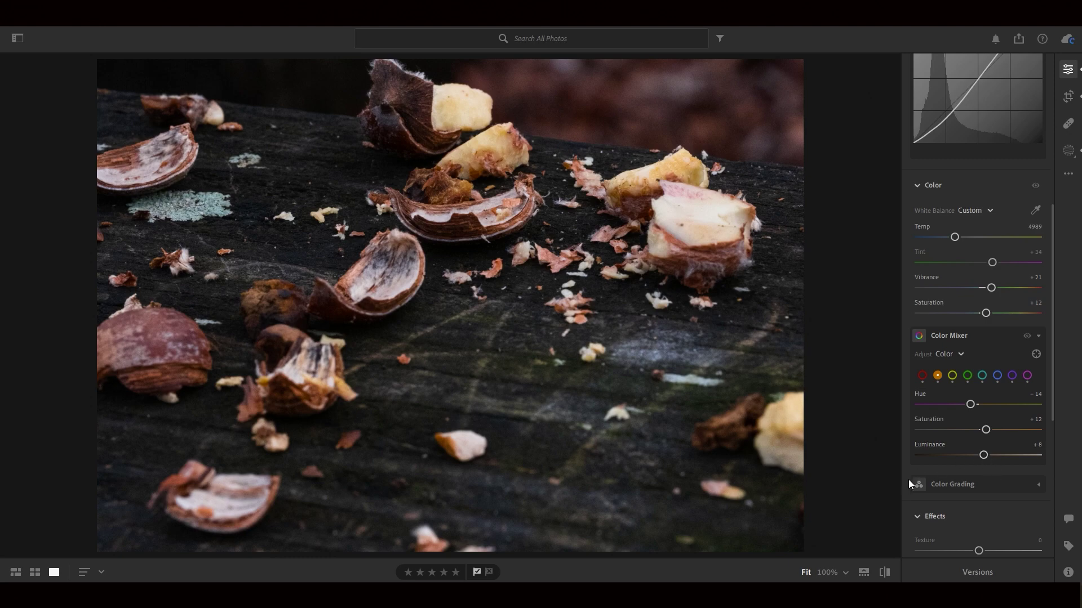
pyautogui.moveTo(982, 457); pyautogui.dragTo(983, 462)
pyautogui.click(1068, 573)
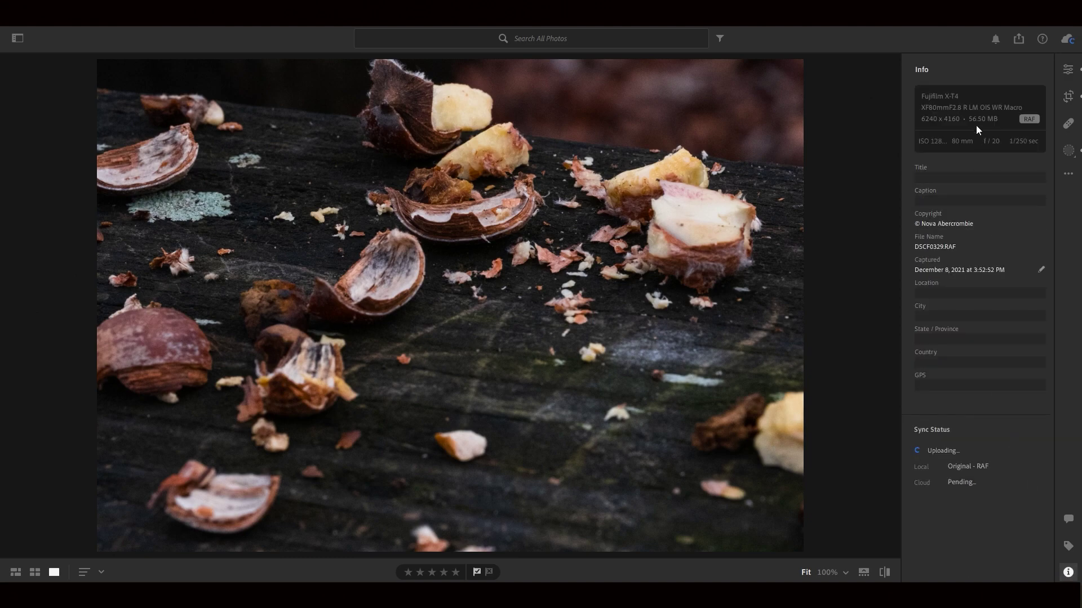
pyautogui.click(1068, 70)
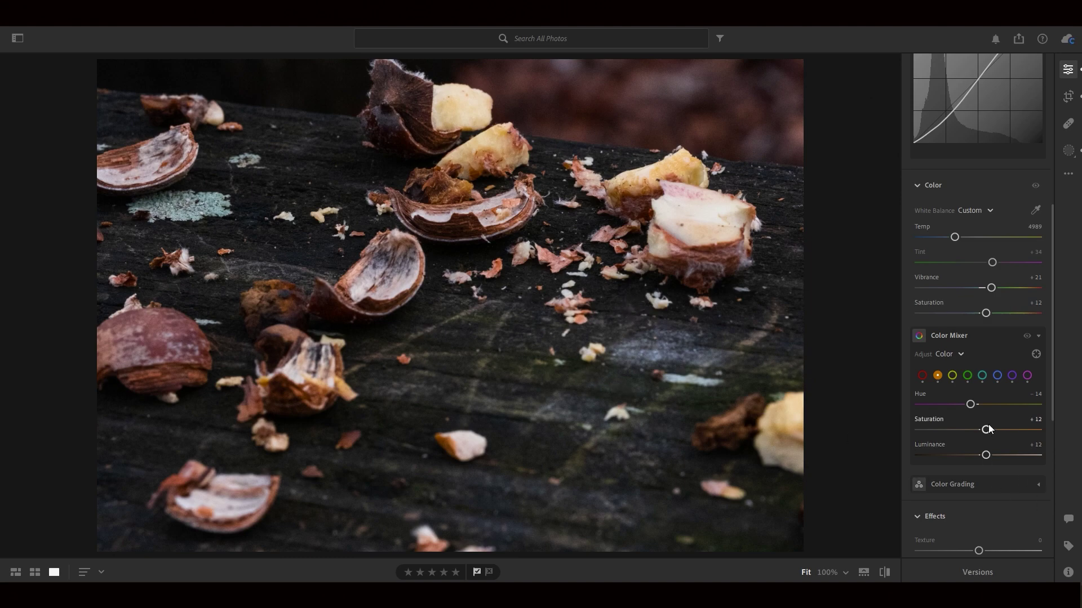
# Reduce the orange luminance to +5 and saturation to +6, comparing the photo with its original and with the color edits off
pyautogui.moveTo(985, 457); pyautogui.dragTo(983, 457)
pyautogui.moveTo(885, 572); pyautogui.dragTo(886, 572)
pyautogui.moveTo(1035, 185); pyautogui.dragTo(1035, 185)
pyautogui.moveTo(985, 430)
pyautogui.mouseDown()
pyautogui.moveTo(979, 454)
pyautogui.moveTo(982, 430)
pyautogui.mouseUp()
# Set the texture to -8 and the clarity to +4, comparing the photo with the effects switched off
pyautogui.scroll(-2, 961, 428)
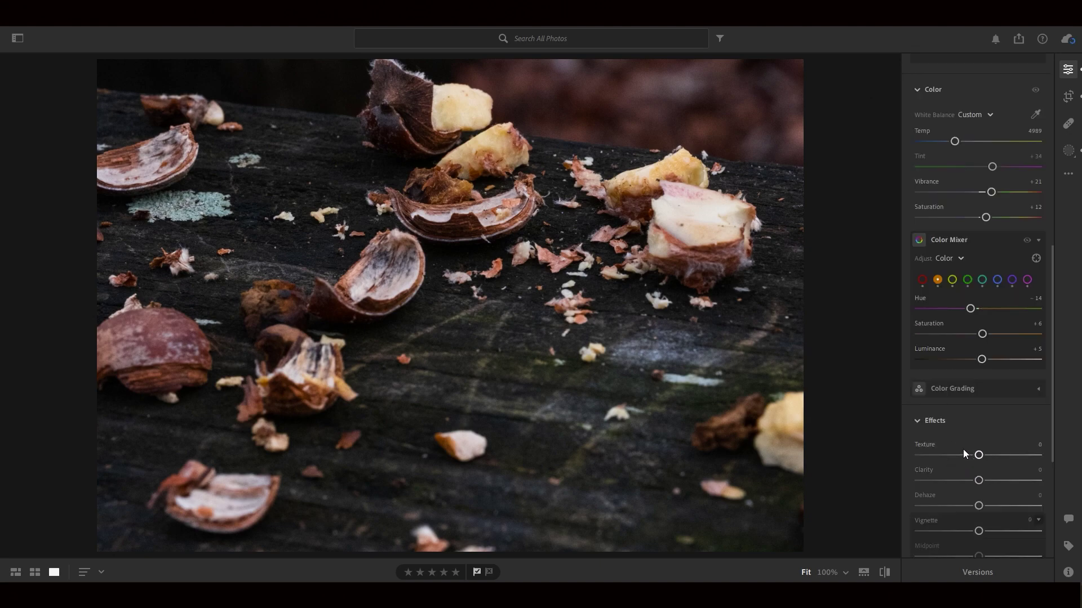
pyautogui.moveTo(978, 454); pyautogui.dragTo(983, 480)
pyautogui.click(1037, 422)
pyautogui.click(1038, 421)
pyautogui.moveTo(983, 454); pyautogui.dragTo(972, 457)
pyautogui.doubleClick(921, 471)
pyautogui.moveTo(982, 482); pyautogui.dragTo(979, 482)
# Try a lower dehaze value and set the dehaze to +8
pyautogui.moveTo(978, 506); pyautogui.dragTo(975, 506)
pyautogui.doubleClick(922, 495)
pyautogui.moveTo(980, 506); pyautogui.dragTo(983, 506)
# Set the noise reduction to 12 and its detail to 66
pyautogui.scroll(-3, 981, 402)
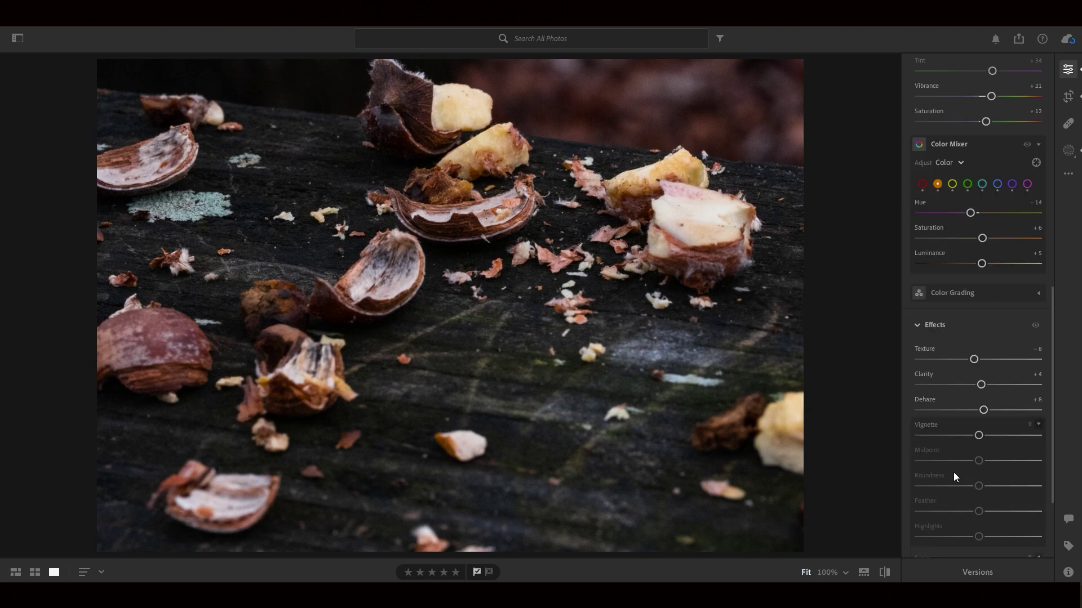
pyautogui.scroll(-3, 980, 366)
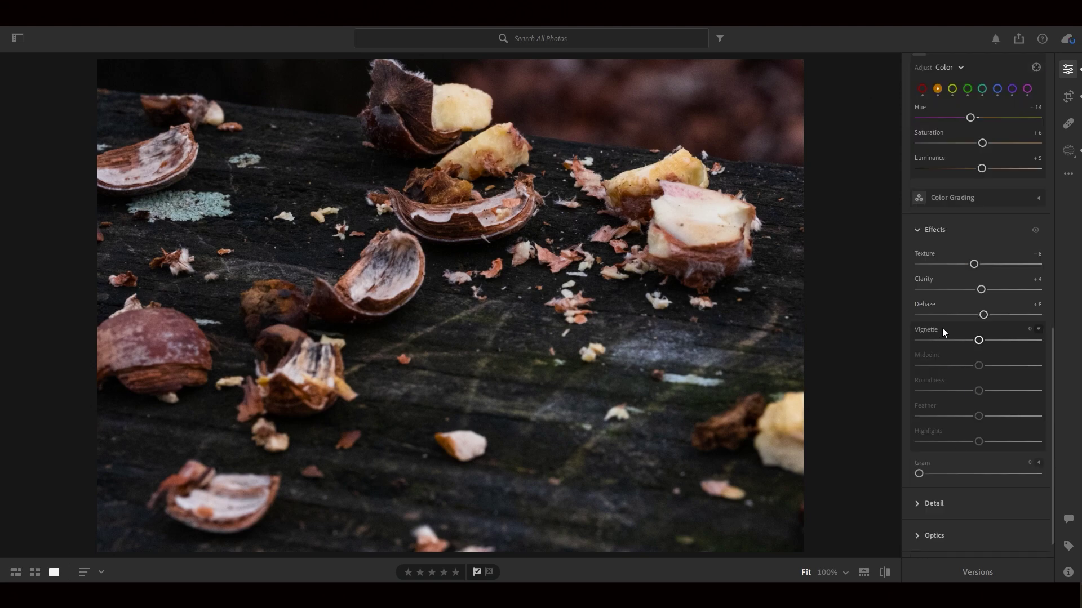
pyautogui.click(928, 505)
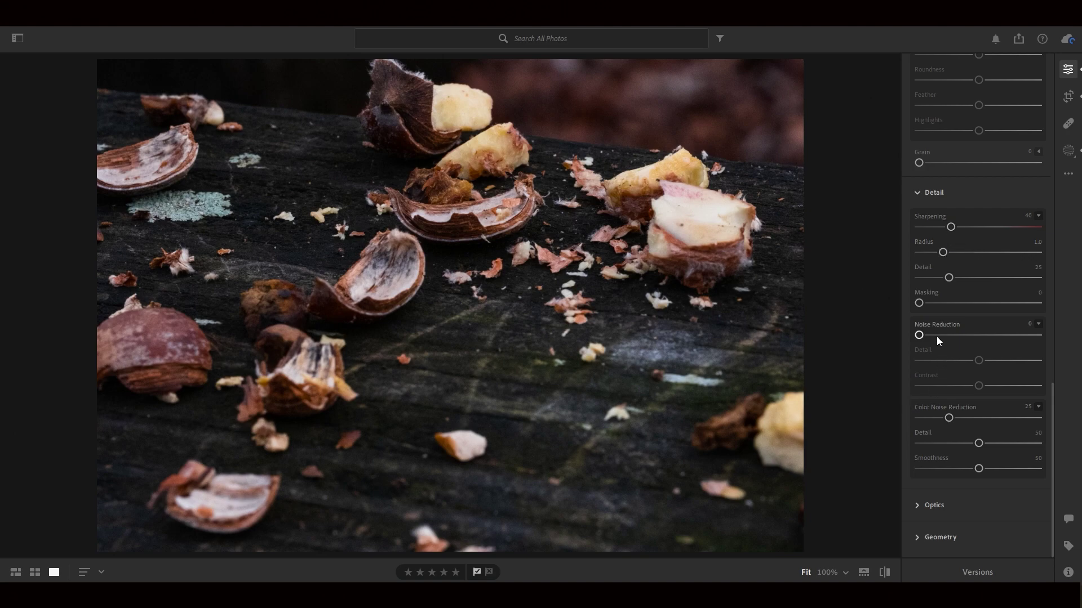
pyautogui.moveTo(923, 334); pyautogui.dragTo(933, 338)
pyautogui.moveTo(937, 338); pyautogui.dragTo(998, 368)
# Try various color noise reduction strengths, set it to 89, and try changes to its detail and smoothness
pyautogui.moveTo(949, 415); pyautogui.dragTo(988, 497)
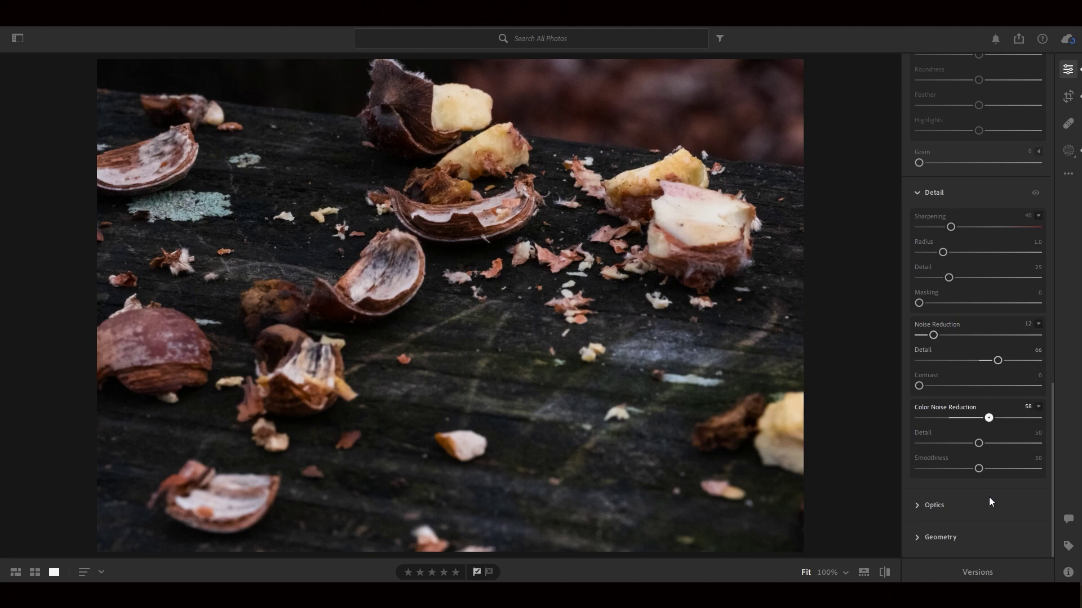
pyautogui.moveTo(989, 497); pyautogui.dragTo(996, 494)
pyautogui.moveTo(997, 418); pyautogui.dragTo(956, 406)
pyautogui.moveTo(1038, 419); pyautogui.dragTo(990, 401)
pyautogui.moveTo(989, 420); pyautogui.dragTo(1042, 421)
pyautogui.moveTo(933, 423); pyautogui.dragTo(982, 410)
pyautogui.moveTo(1043, 423); pyautogui.dragTo(945, 446)
pyautogui.moveTo(1024, 461); pyautogui.dragTo(1011, 457)
pyautogui.moveTo(912, 443); pyautogui.dragTo(924, 443)
# Set the sharpening radius to 2.5, detail to 46 and masking to 5
pyautogui.moveTo(943, 253); pyautogui.dragTo(1014, 254)
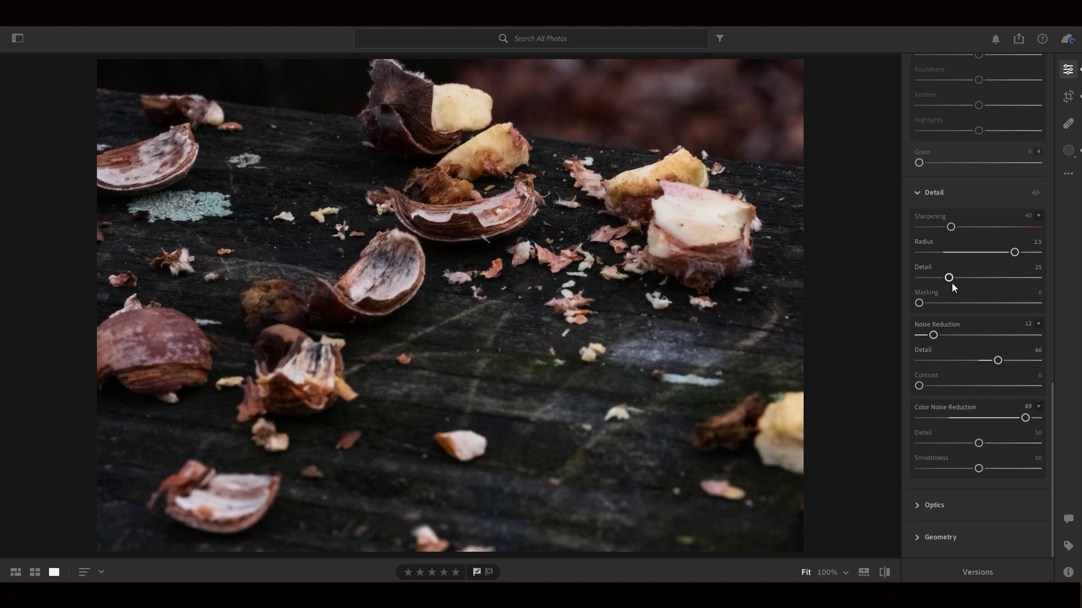
pyautogui.moveTo(950, 278); pyautogui.dragTo(985, 290)
pyautogui.doubleClick(927, 269)
pyautogui.moveTo(952, 282); pyautogui.dragTo(956, 281)
pyautogui.moveTo(925, 304); pyautogui.dragTo(927, 303)
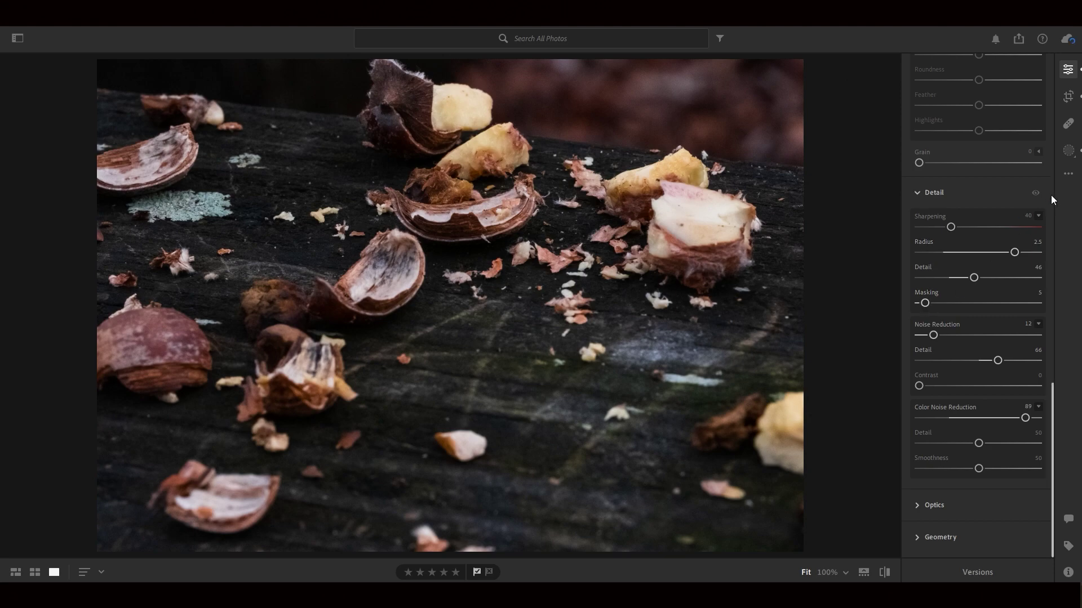
# Browse all profiles and apply the Adobe Vivid profile to the photo
pyautogui.scroll(5, 986, 254)
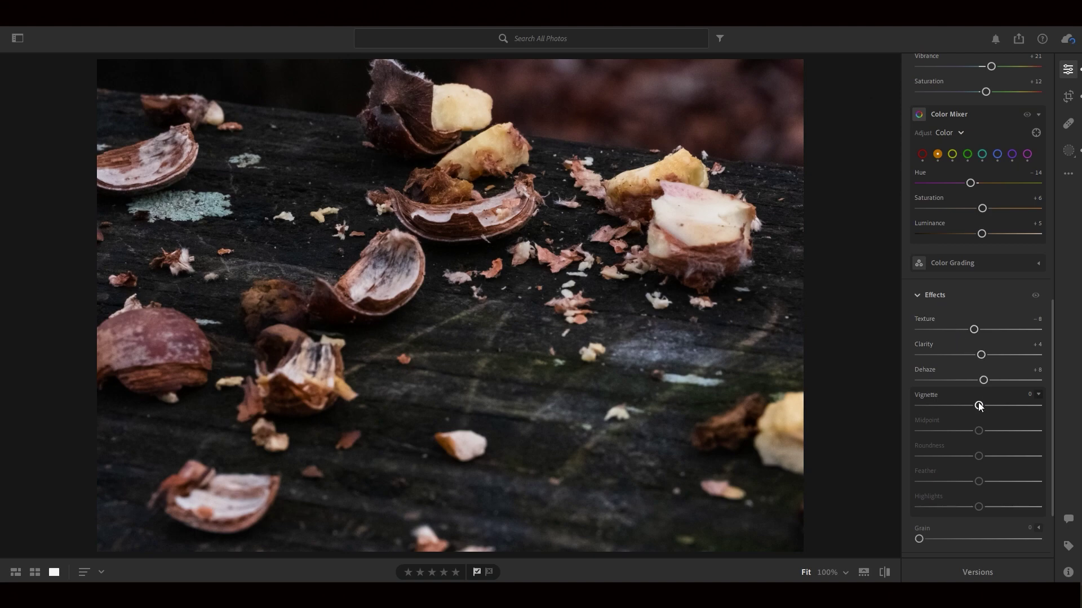
pyautogui.click(922, 295)
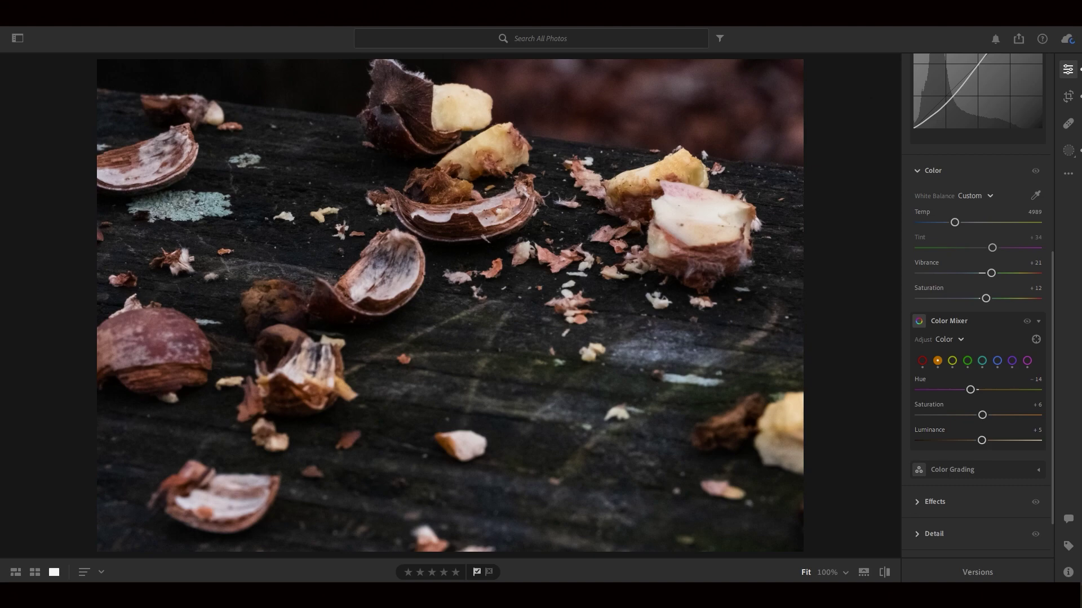
pyautogui.scroll(5, 991, 342)
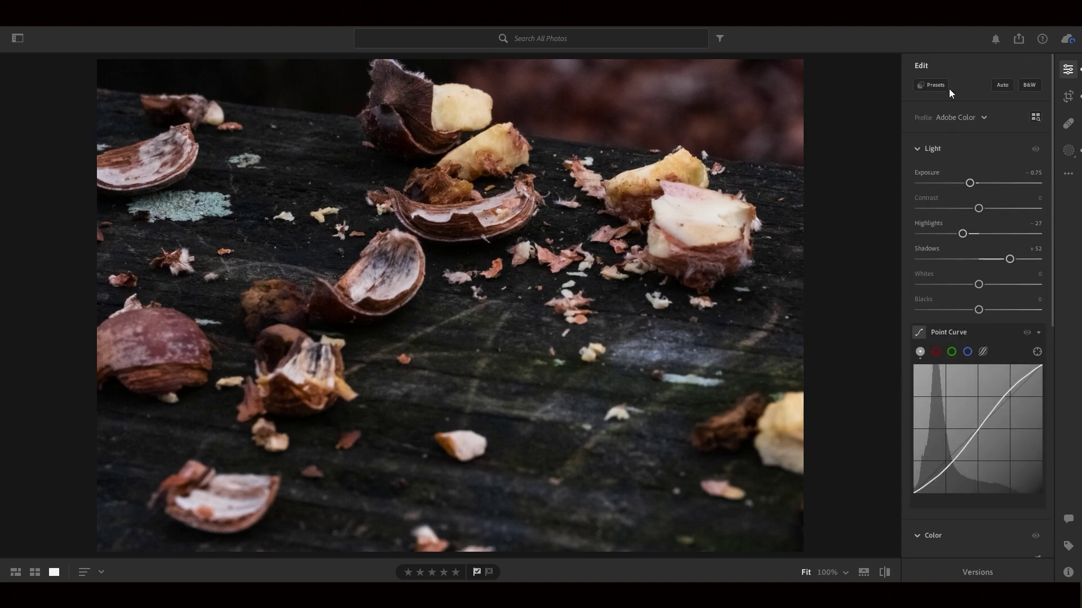
pyautogui.click(963, 118)
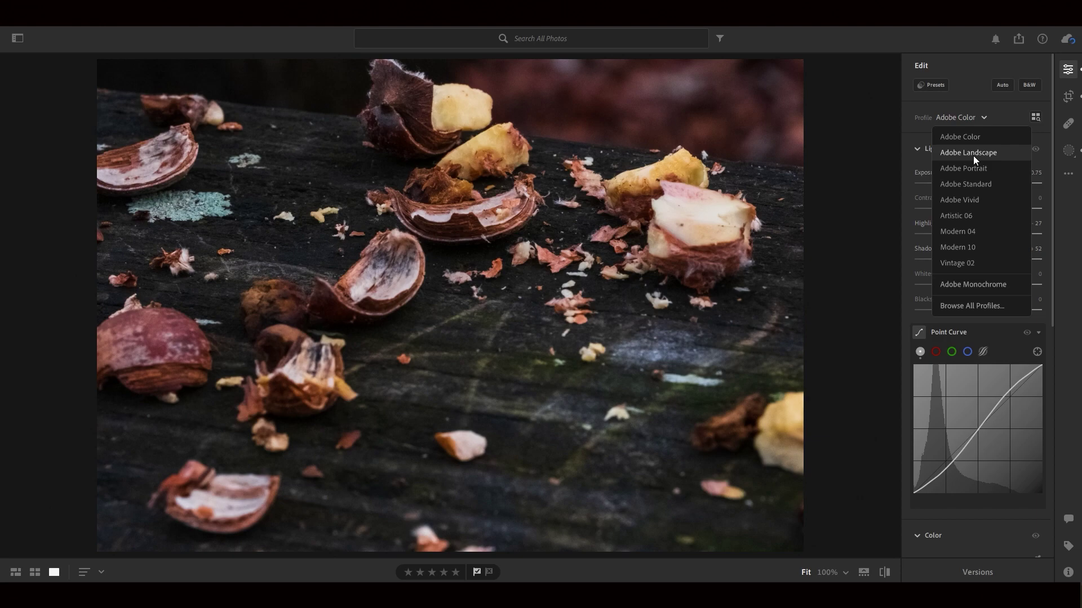
pyautogui.click(959, 307)
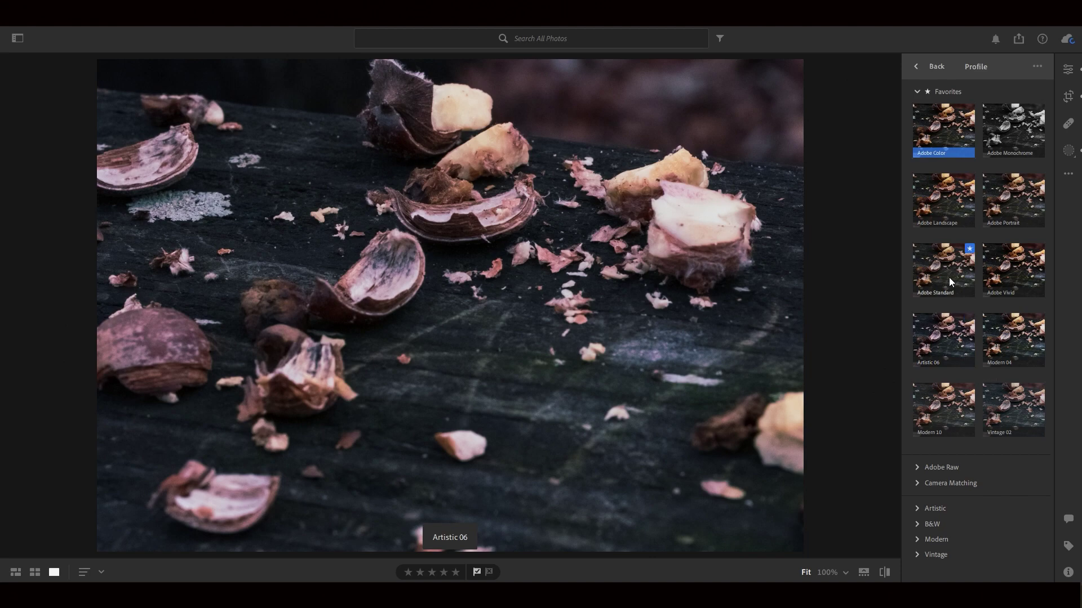
pyautogui.click(1005, 276)
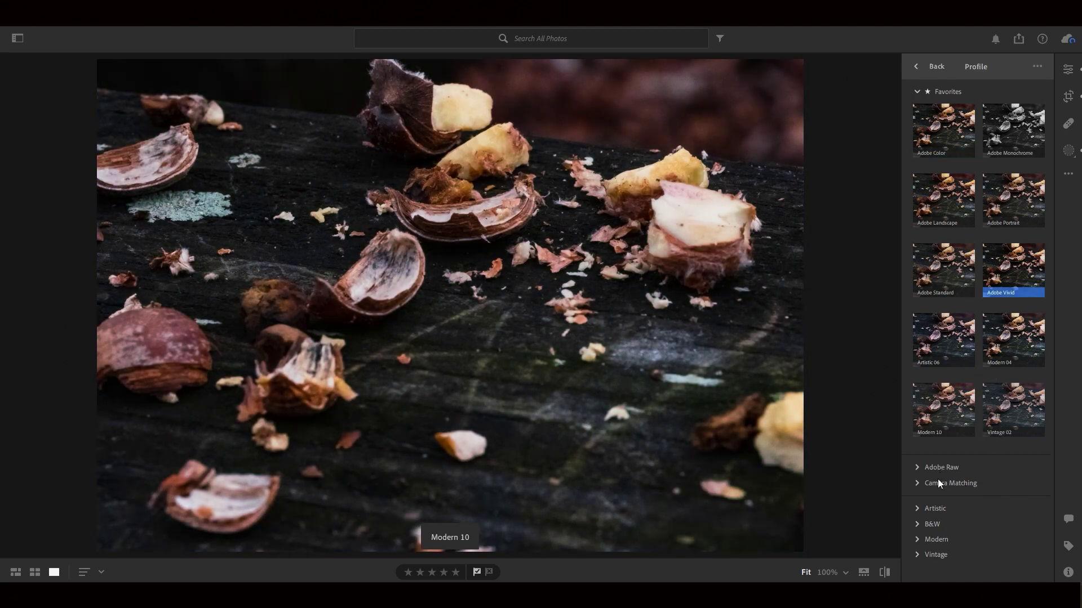
# Preview the Camera Matching profiles on the photo and compare the current look with the favorite profiles
pyautogui.click(936, 483)
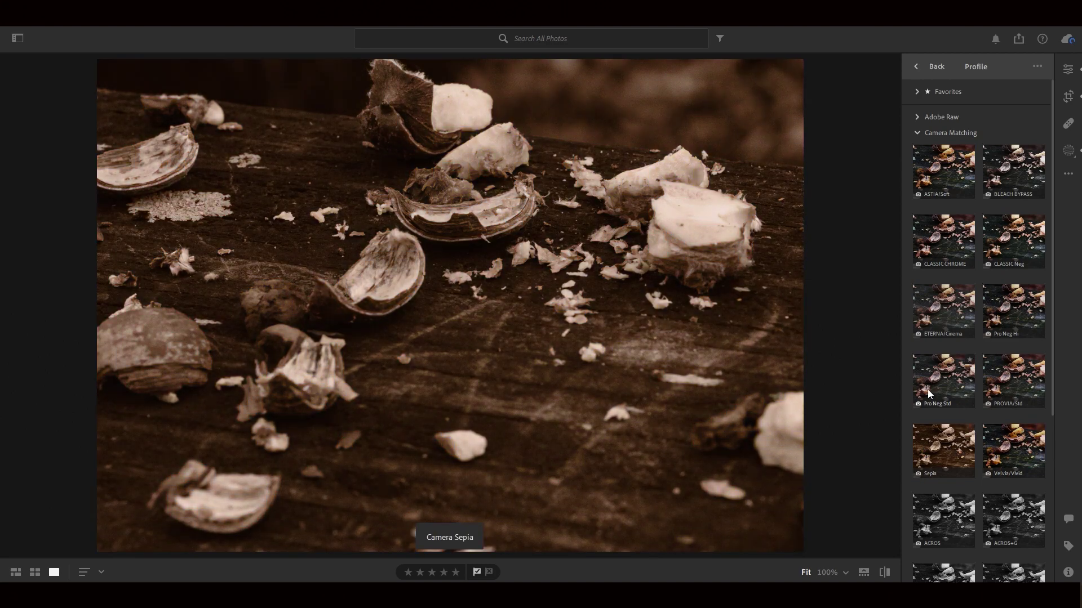
pyautogui.click(928, 308)
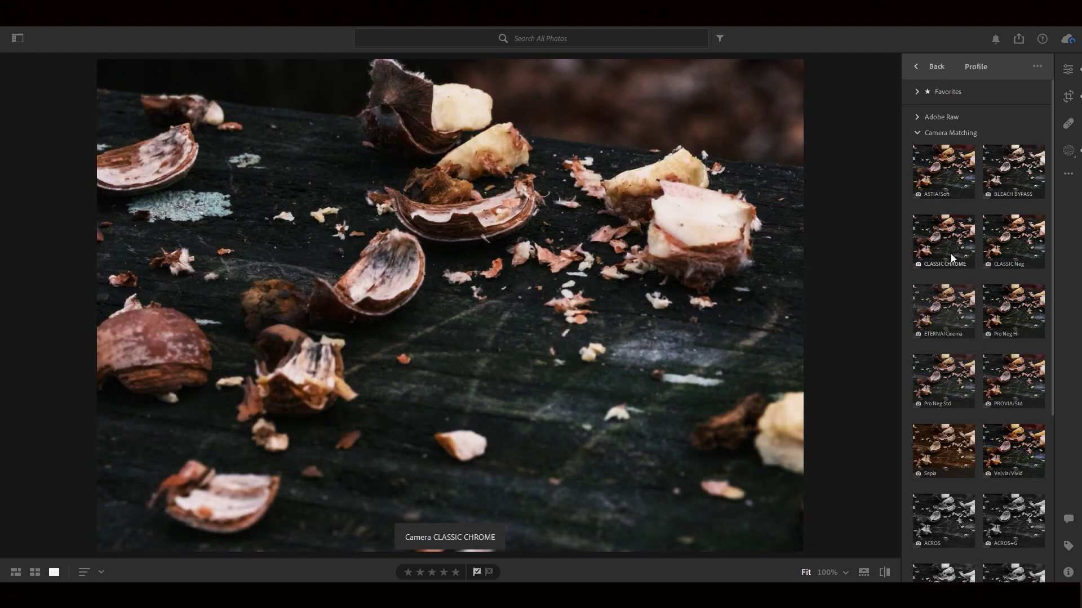
pyautogui.click(941, 300)
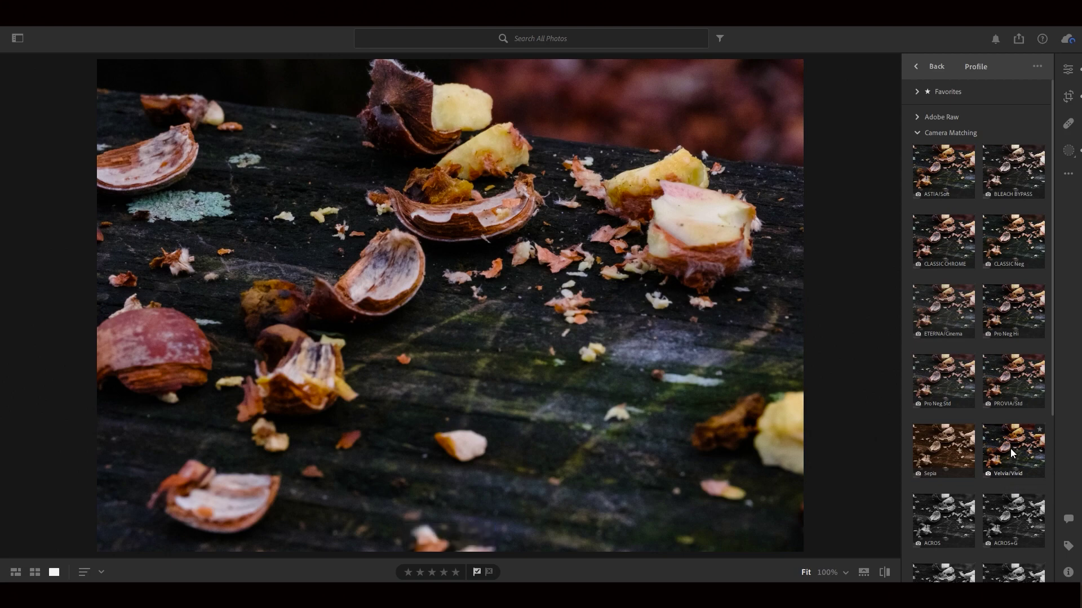
pyautogui.click(918, 134)
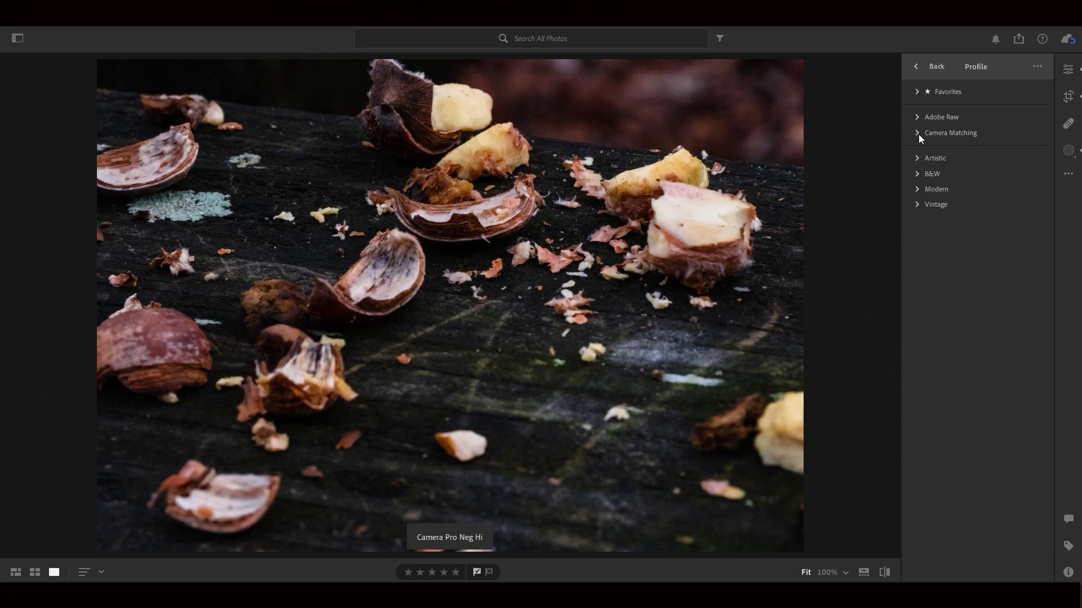
pyautogui.click(920, 66)
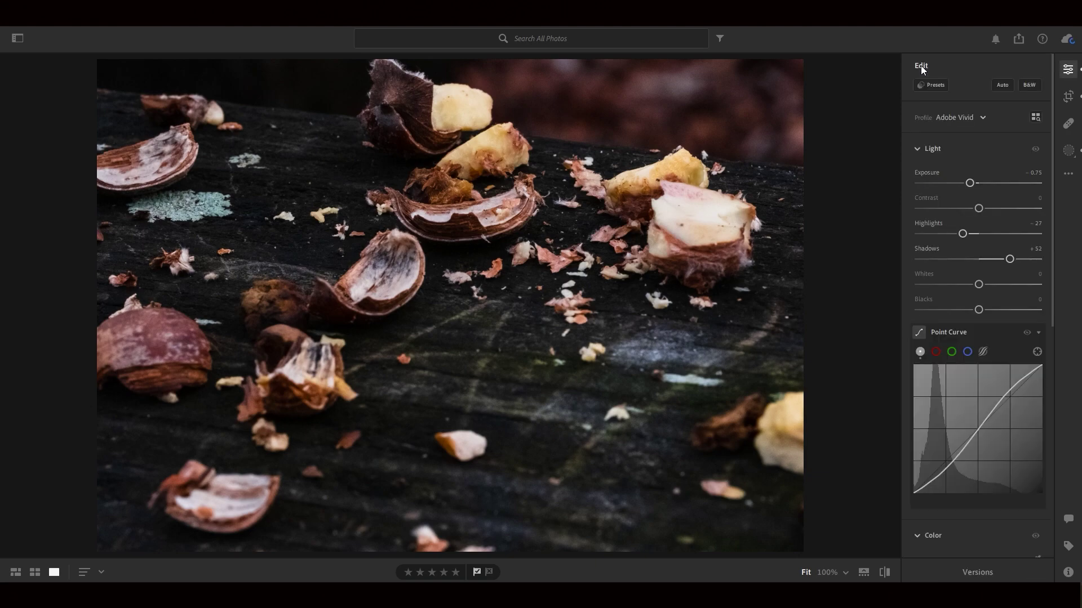
pyautogui.click(965, 116)
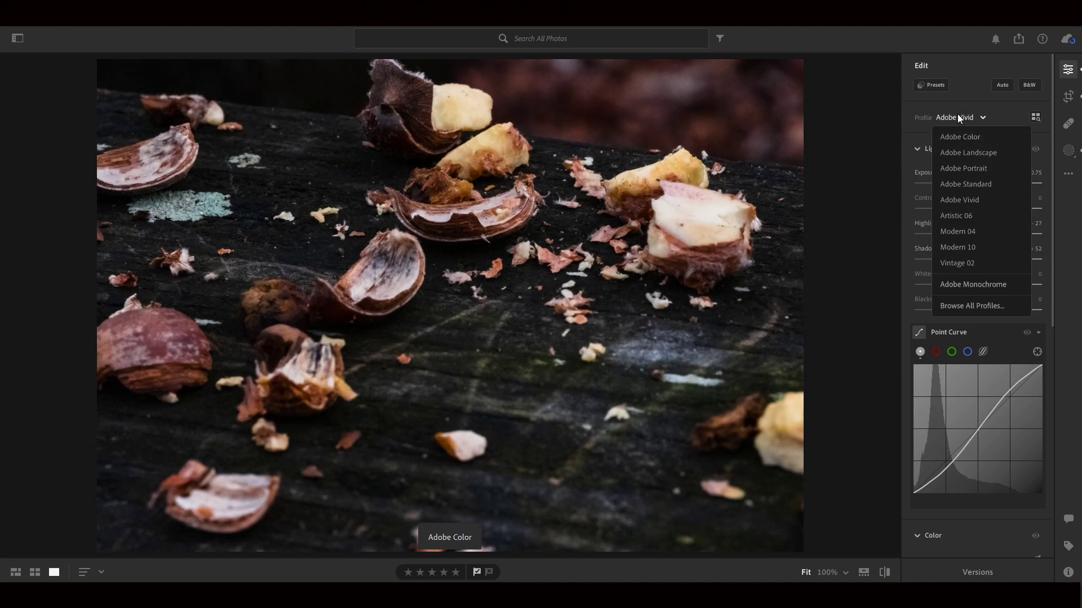
pyautogui.click(1052, 155)
# Set the yellow hue to -7 and the yellow saturation to -26 in the Color Mixer
pyautogui.scroll(-3, 959, 296)
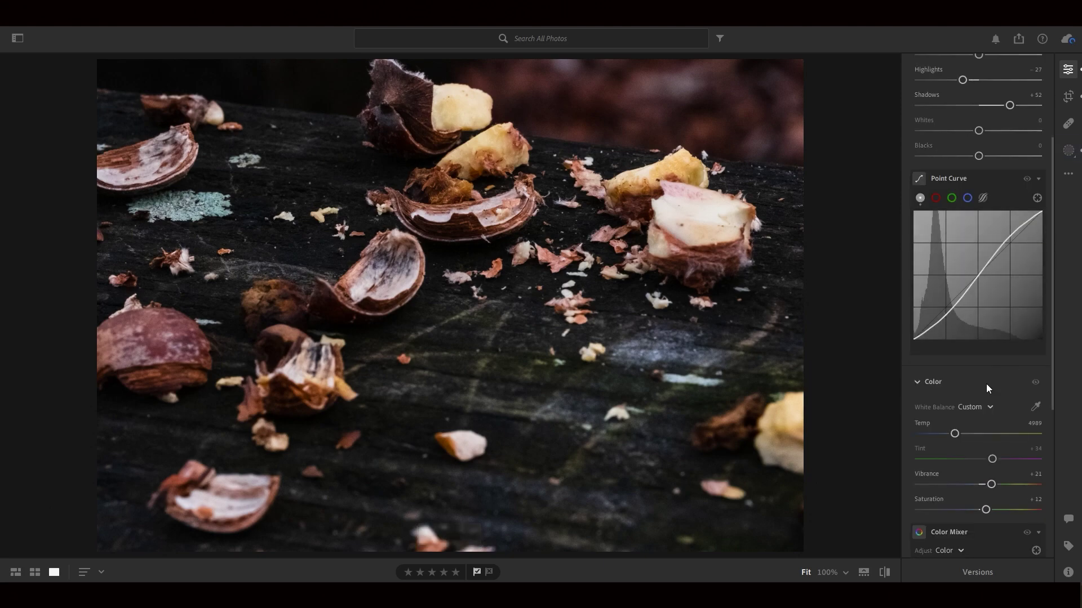
pyautogui.scroll(-2, 980, 394)
pyautogui.click(951, 495)
pyautogui.scroll(-2, 959, 488)
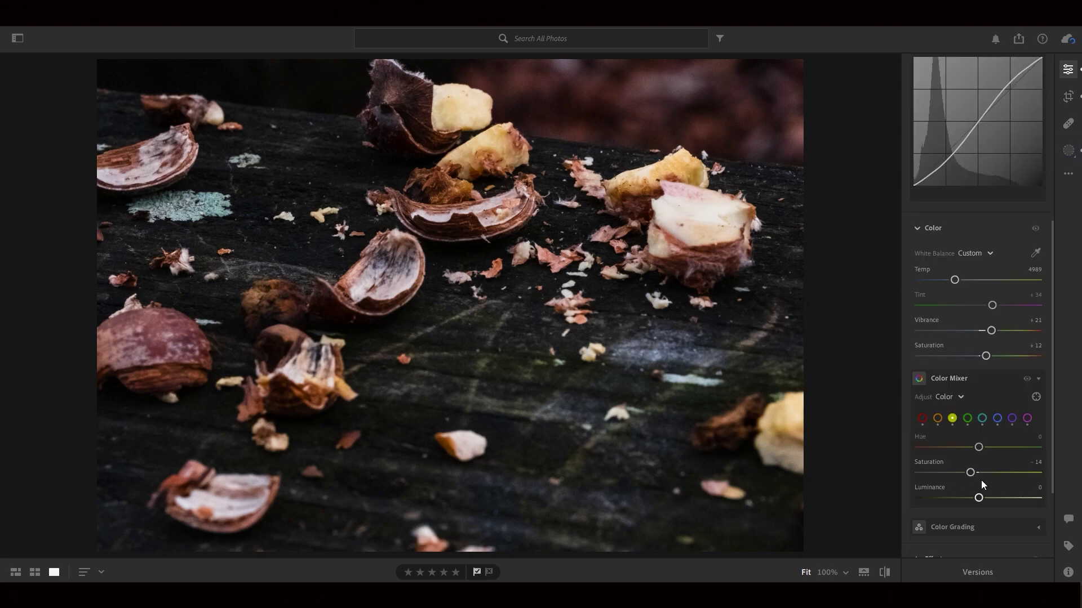
pyautogui.moveTo(977, 447); pyautogui.dragTo(963, 471)
# Color grade the shadows with hue 34, saturation 8 and luminance +12
pyautogui.scroll(-3, 961, 355)
pyautogui.scroll(-2, 959, 425)
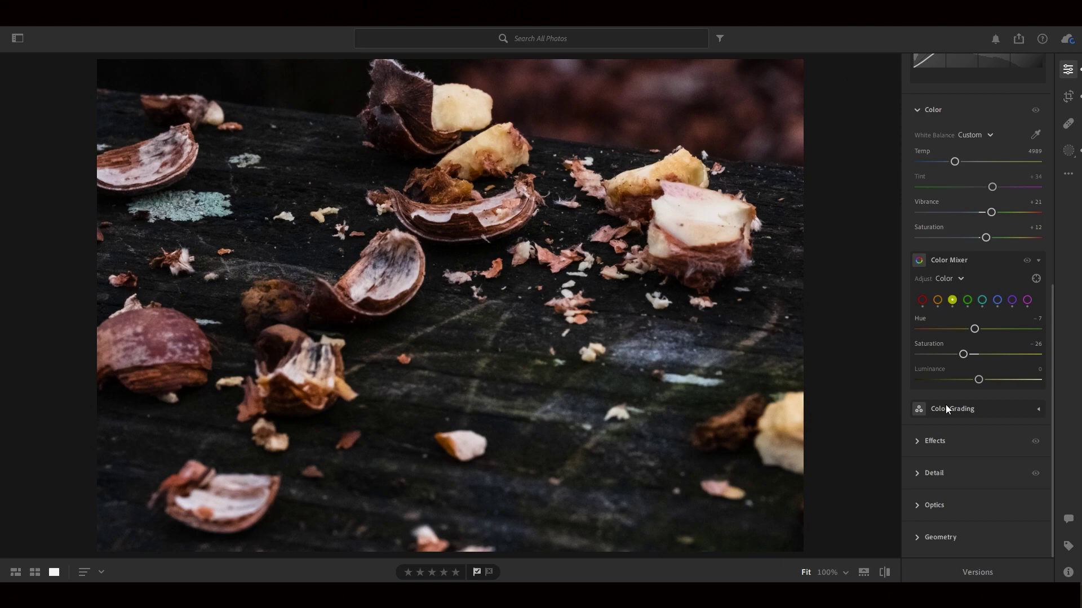
pyautogui.click(946, 408)
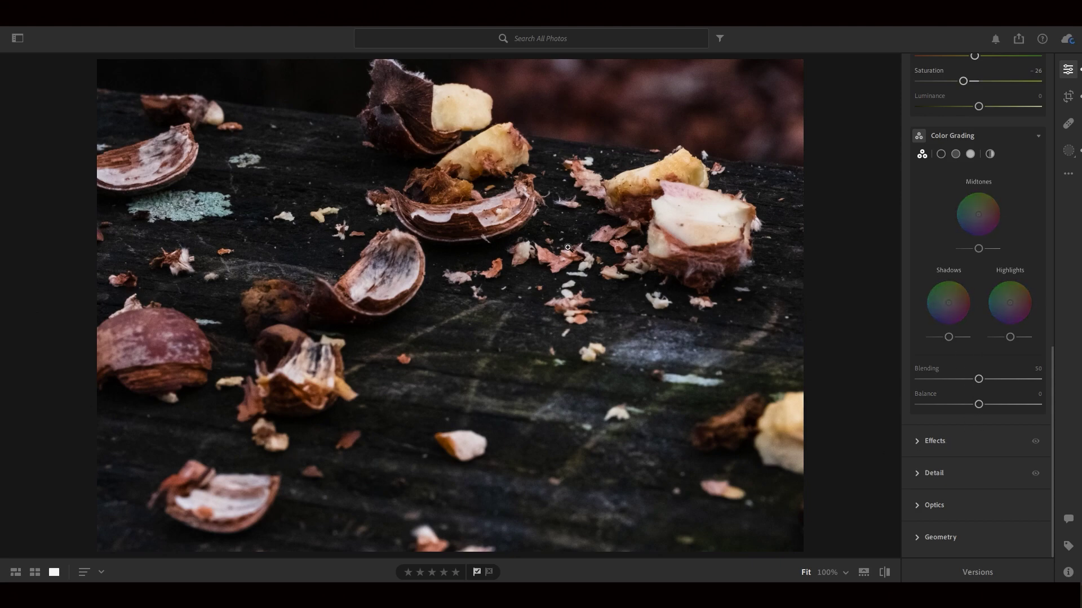
pyautogui.click(940, 154)
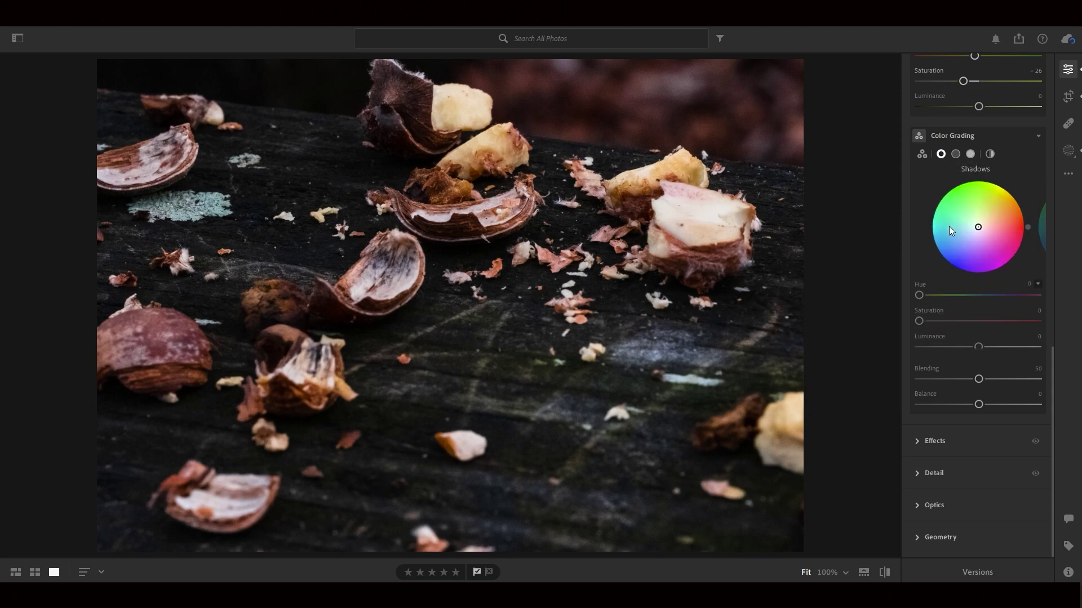
pyautogui.click(981, 224)
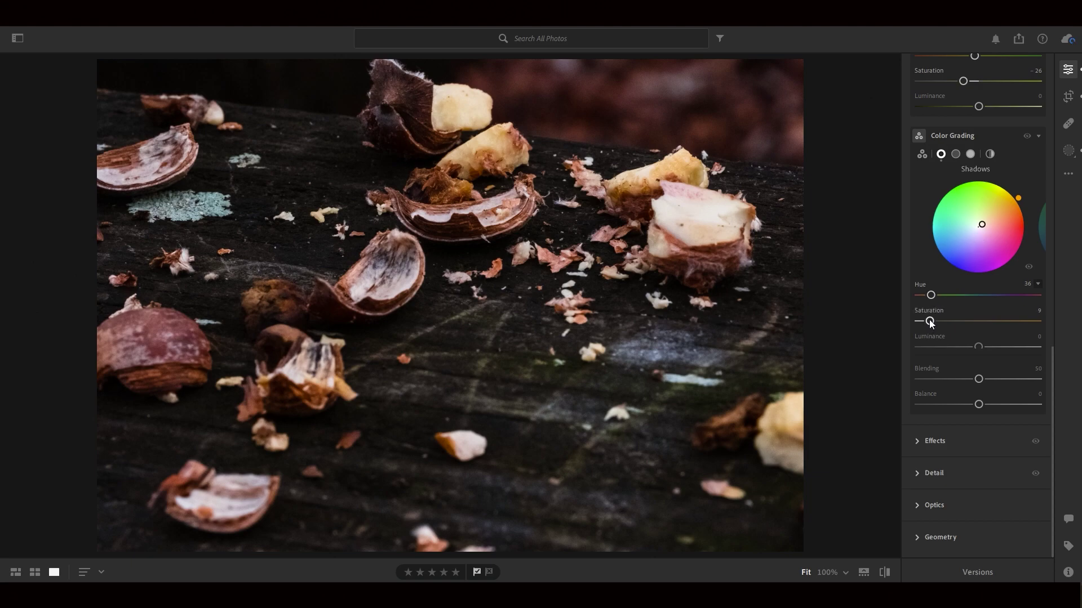
pyautogui.moveTo(930, 296); pyautogui.dragTo(931, 296)
pyautogui.moveTo(978, 346); pyautogui.dragTo(991, 347)
pyautogui.moveTo(985, 342); pyautogui.dragTo(984, 342)
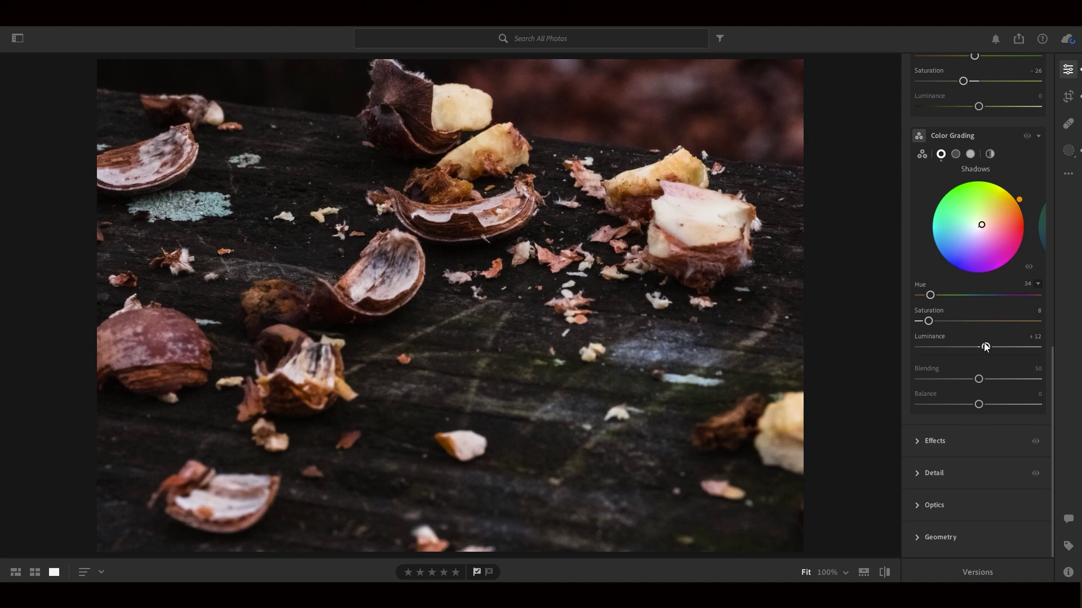
# Color grade the highlights with hue 31, saturation 8 and luminance -15
pyautogui.click(970, 153)
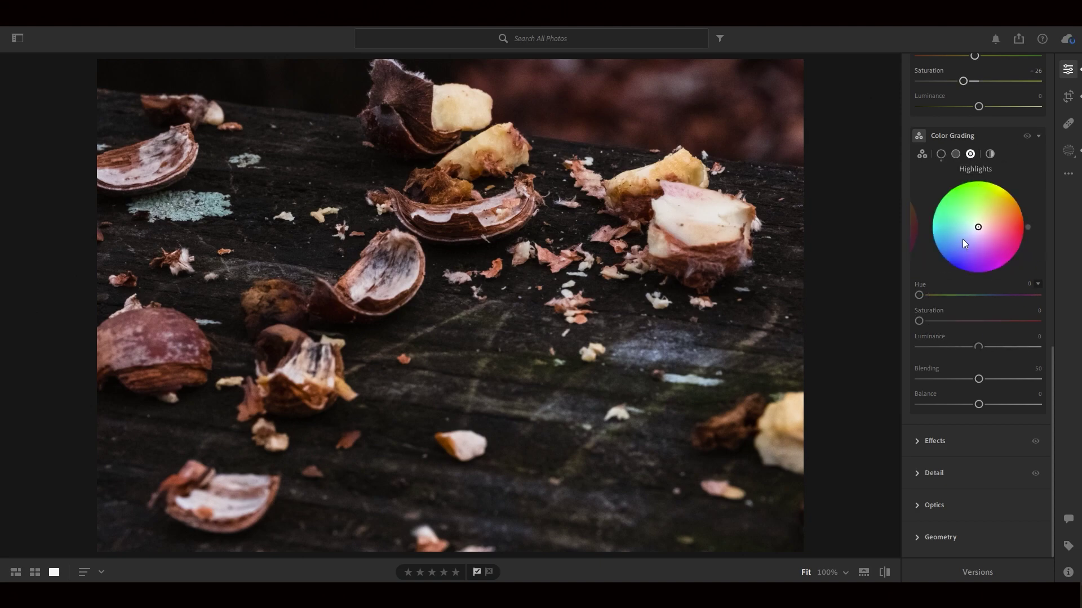
pyautogui.click(983, 226)
pyautogui.moveTo(1024, 208); pyautogui.dragTo(1021, 200)
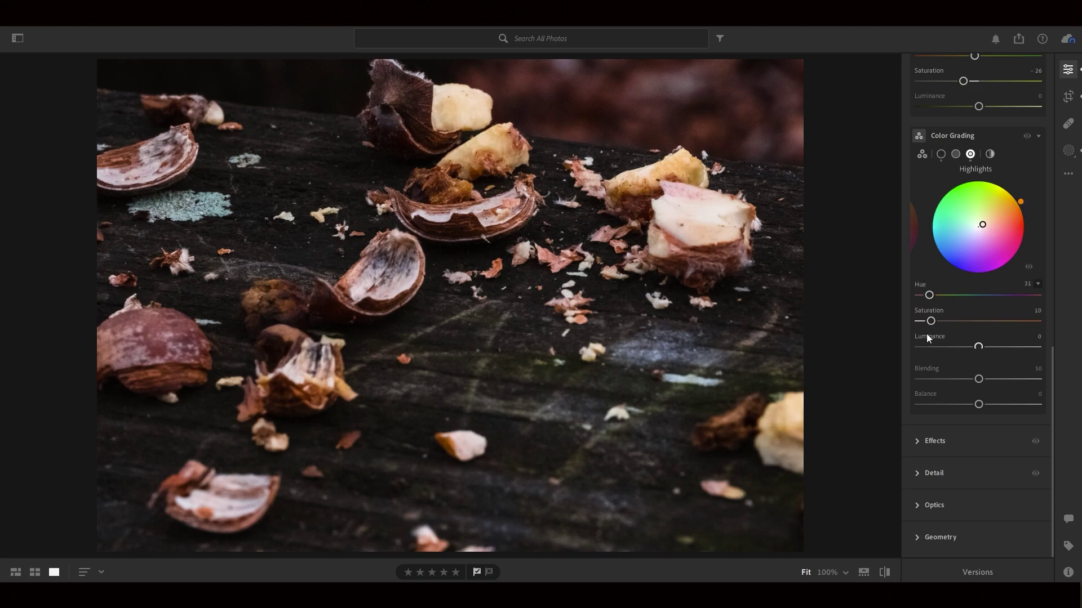
pyautogui.moveTo(930, 324); pyautogui.dragTo(931, 317)
pyautogui.moveTo(972, 346); pyautogui.dragTo(928, 320)
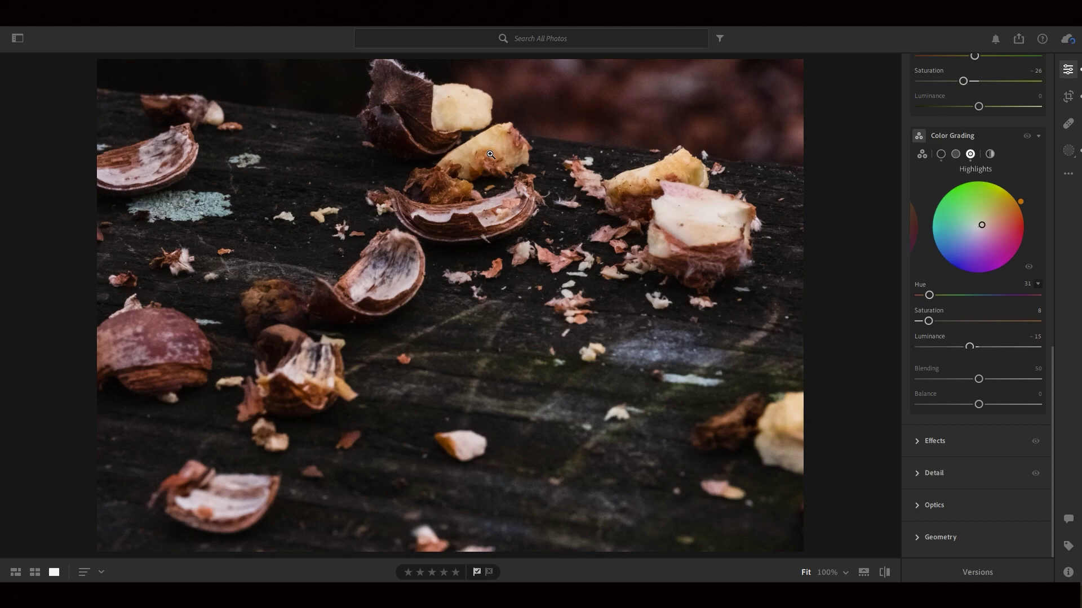
# Compare the photo with and without the color grading
pyautogui.click(1026, 136)
pyautogui.click(1025, 135)
pyautogui.click(1024, 135)
pyautogui.click(1021, 135)
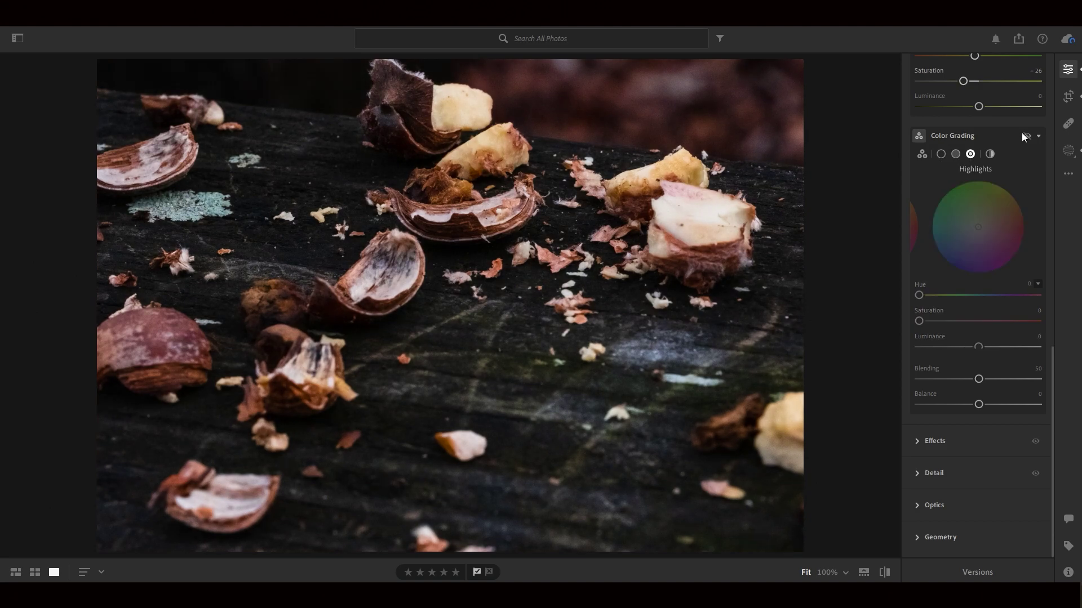
pyautogui.click(1022, 134)
pyautogui.click(1021, 134)
pyautogui.click(1021, 134)
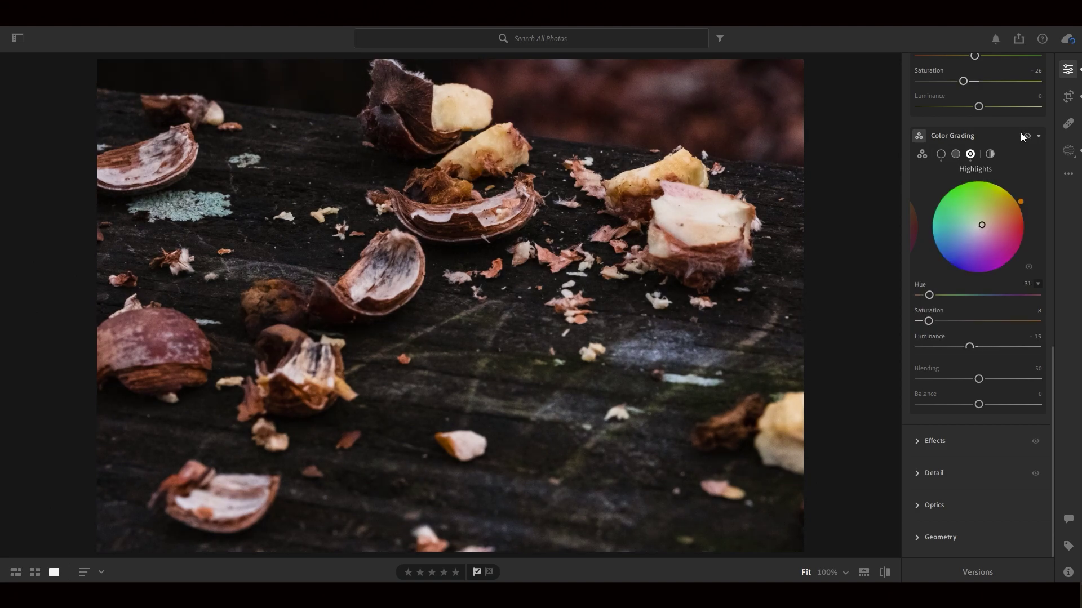
# Check the overall color grading and grade the midtones with hue 229 and saturation 14
pyautogui.click(1019, 133)
pyautogui.click(1019, 133)
pyautogui.click(1019, 133)
pyautogui.click(1019, 133)
pyautogui.click(955, 153)
pyautogui.click(971, 236)
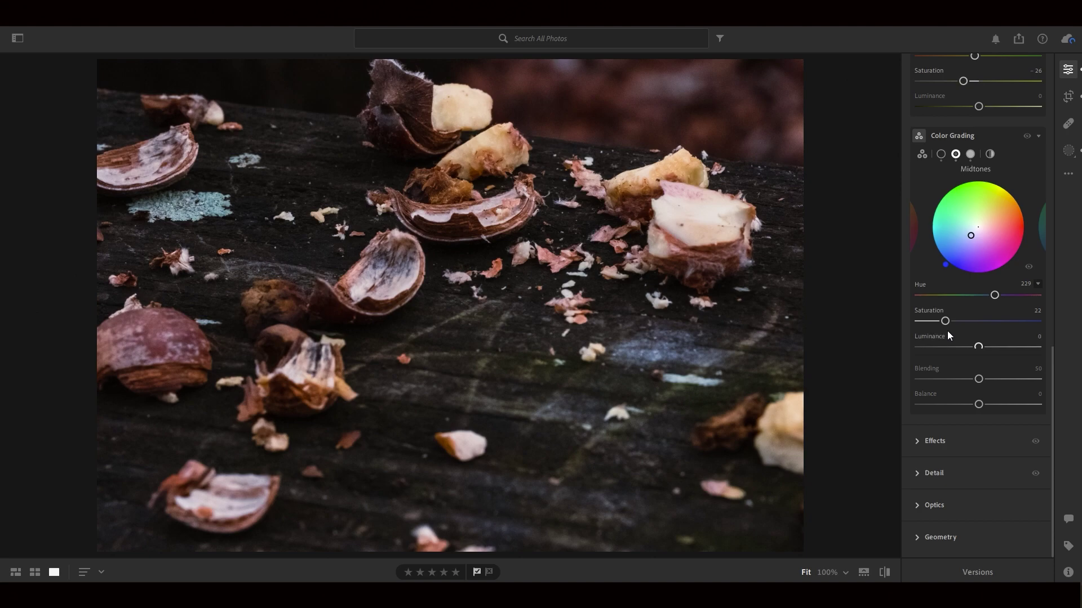
pyautogui.moveTo(943, 321); pyautogui.dragTo(934, 317)
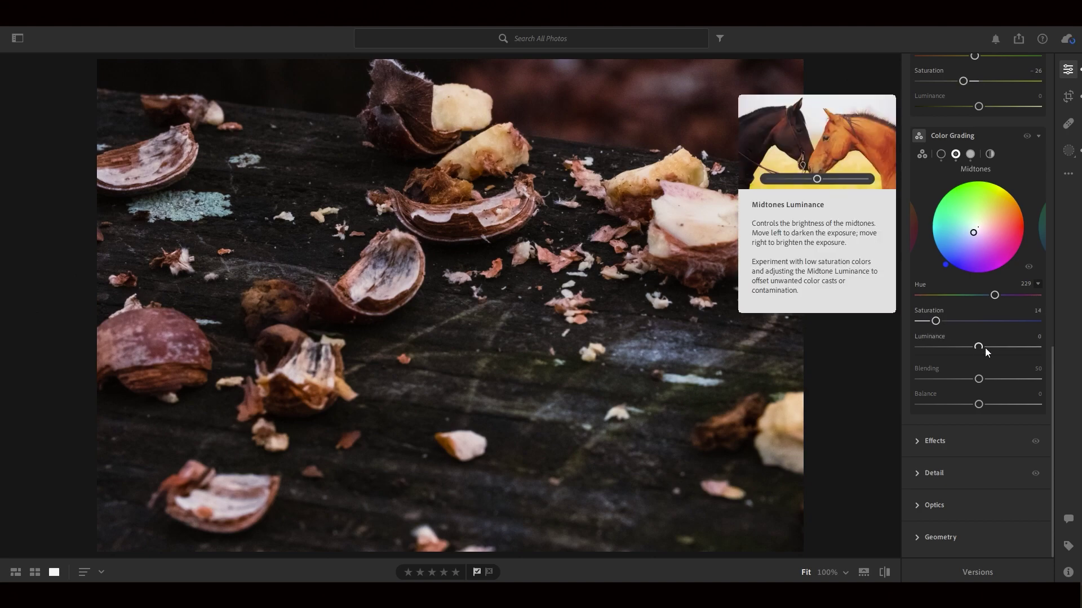
# Compare the photo with and without the midtones grading and the complete color grading
pyautogui.click(1029, 267)
pyautogui.moveTo(1026, 137); pyautogui.dragTo(1029, 137)
pyautogui.moveTo(1029, 137); pyautogui.dragTo(1028, 138)
# Set the shadows' color grading hue to 33 and preview the shadows grading
pyautogui.click(914, 225)
pyautogui.moveTo(1021, 201)
pyautogui.mouseDown()
pyautogui.moveTo(924, 282)
pyautogui.moveTo(908, 229)
pyautogui.moveTo(938, 297)
pyautogui.moveTo(1013, 174)
pyautogui.moveTo(1036, 195)
pyautogui.mouseUp()
pyautogui.doubleClick(1036, 195)
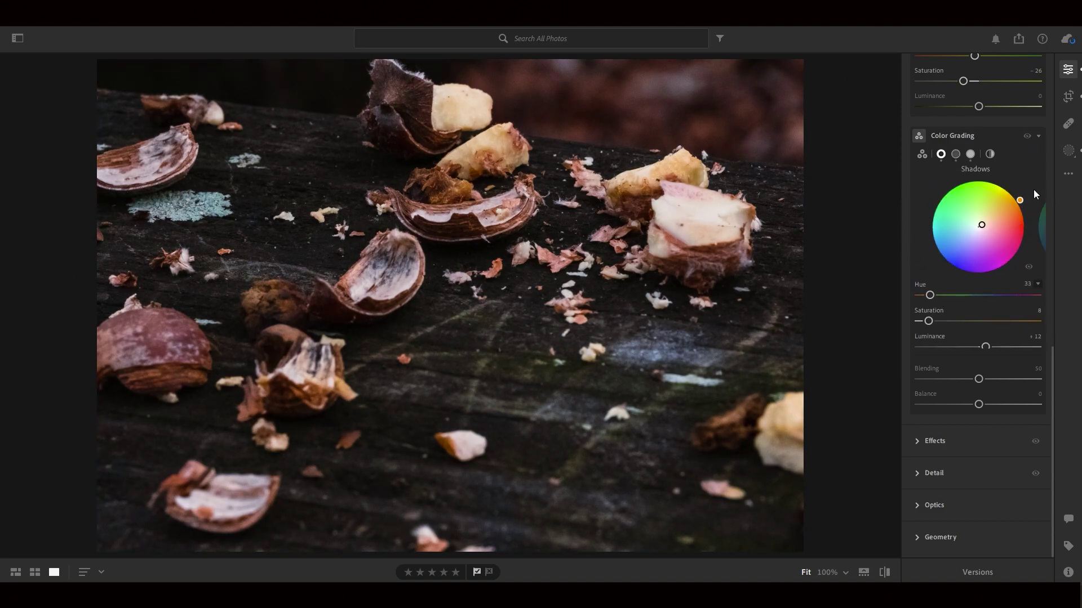
pyautogui.click(1028, 266)
# Compare the photo repeatedly with and without the midtones color grading
pyautogui.click(956, 155)
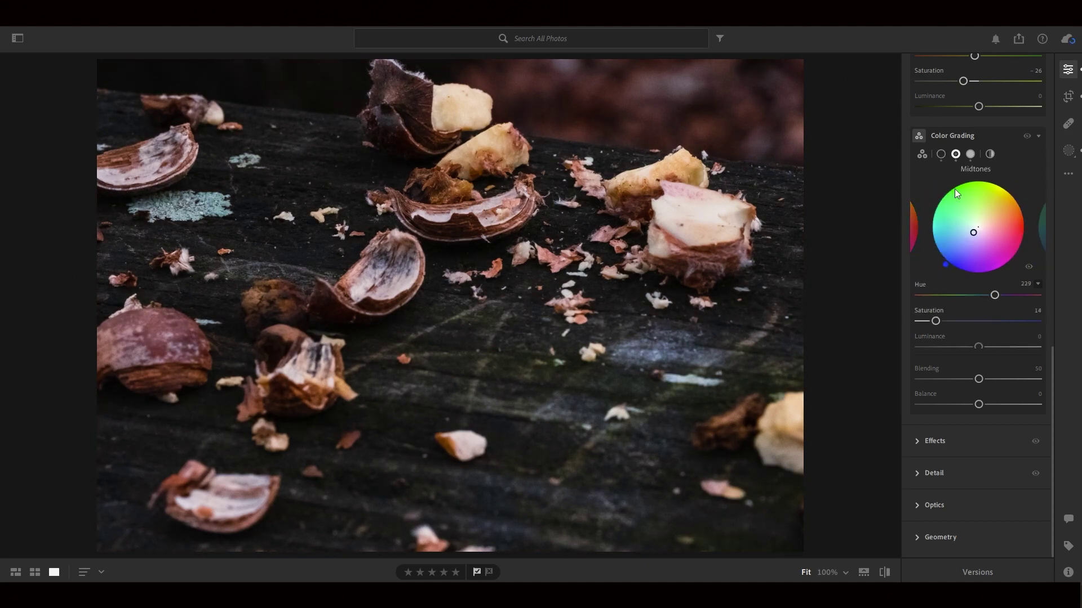
pyautogui.click(1027, 266)
pyautogui.click(1028, 267)
pyautogui.click(1027, 267)
pyautogui.click(1028, 266)
pyautogui.click(1029, 266)
pyautogui.click(1029, 266)
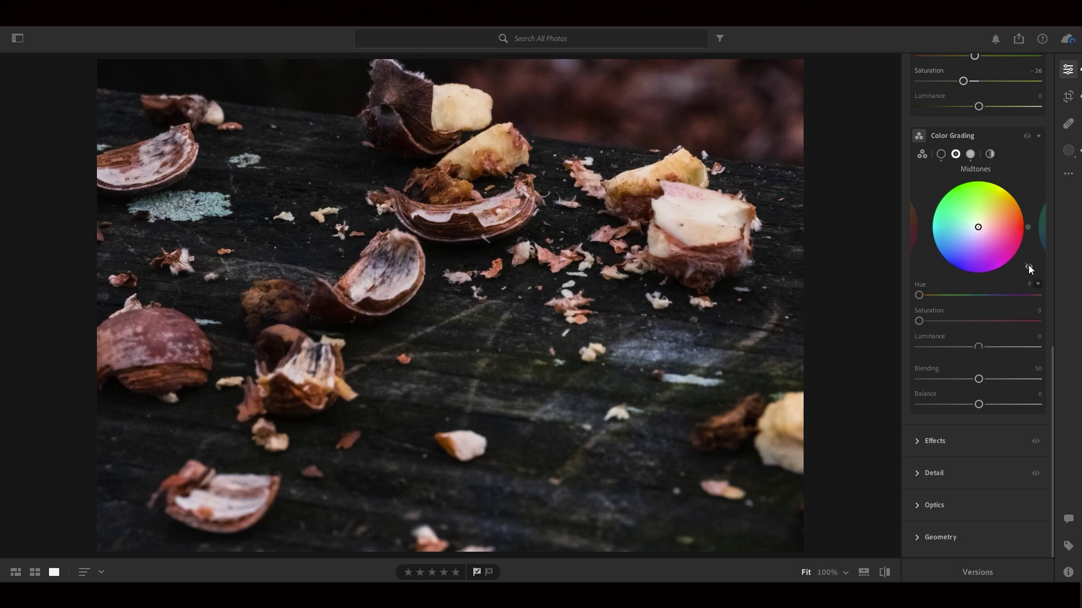
pyautogui.click(1029, 266)
pyautogui.click(1029, 266)
pyautogui.click(1028, 266)
pyautogui.click(1028, 266)
pyautogui.click(1027, 266)
pyautogui.click(1027, 266)
pyautogui.click(1028, 266)
pyautogui.click(1028, 266)
pyautogui.click(1027, 266)
pyautogui.click(1027, 266)
pyautogui.click(1027, 266)
pyautogui.click(1027, 265)
pyautogui.click(1027, 265)
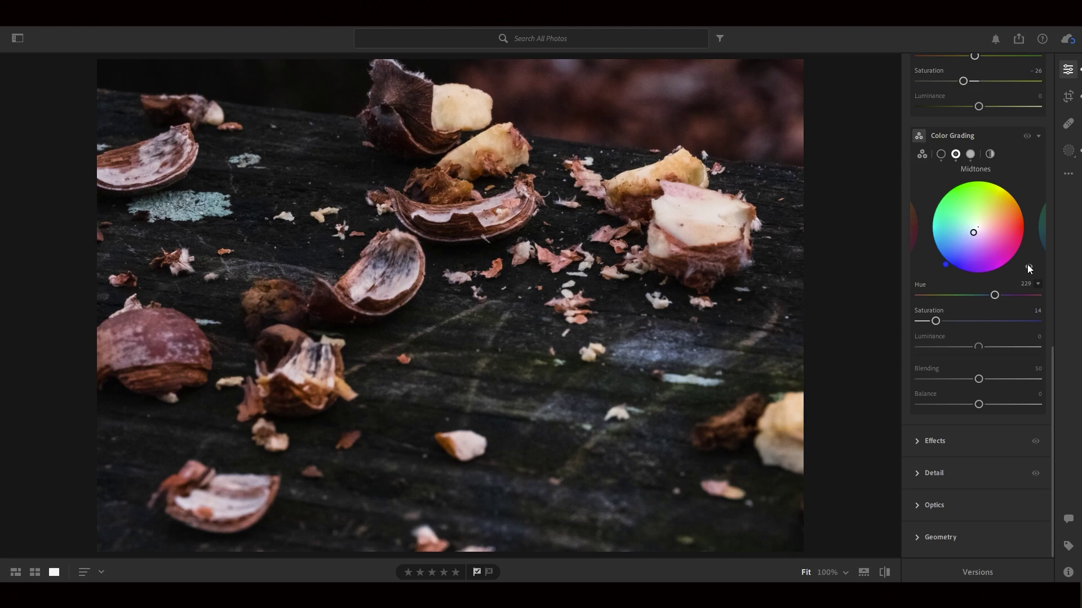
# Reset the midtones' saturation and the shadows' saturation and luminance in the color grading
pyautogui.click(925, 314)
pyautogui.click(940, 154)
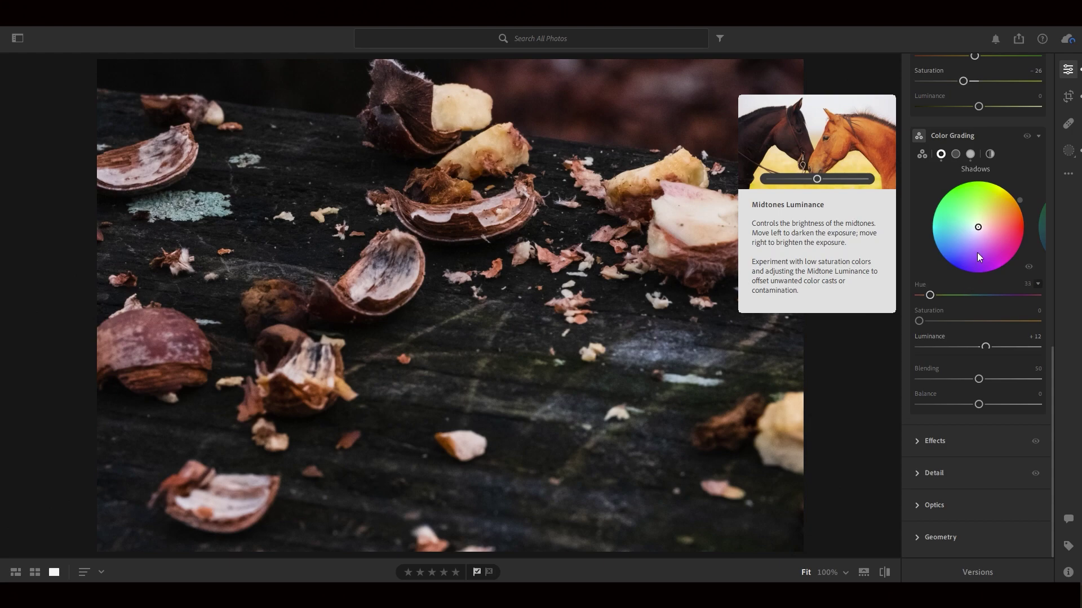
pyautogui.click(921, 337)
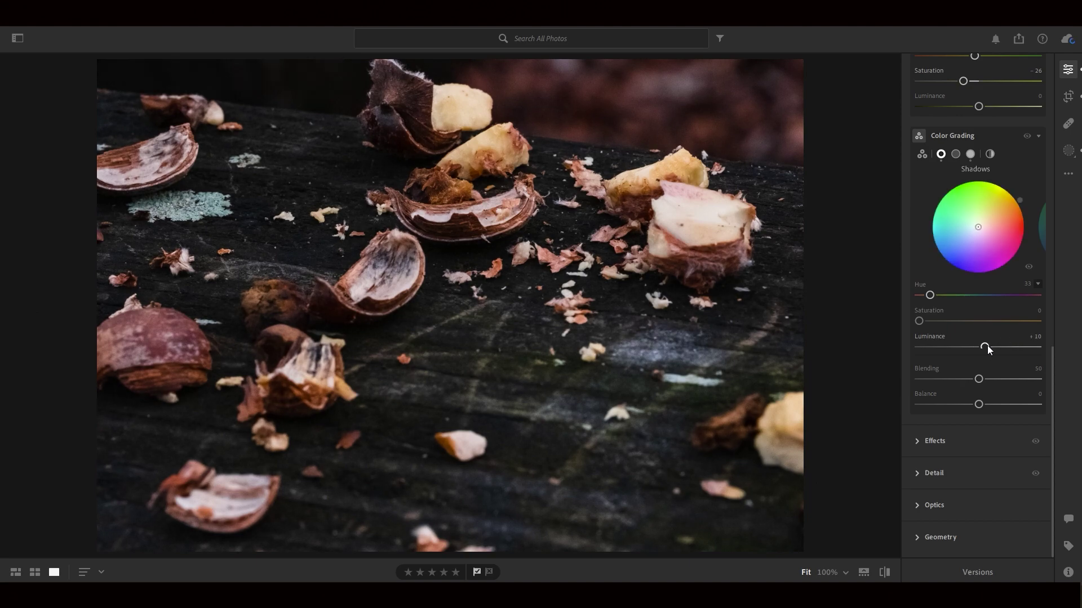
pyautogui.moveTo(988, 346); pyautogui.dragTo(982, 343)
pyautogui.doubleClick(931, 335)
# Fine-tune the photo's overall exposure
pyautogui.scroll(10, 967, 349)
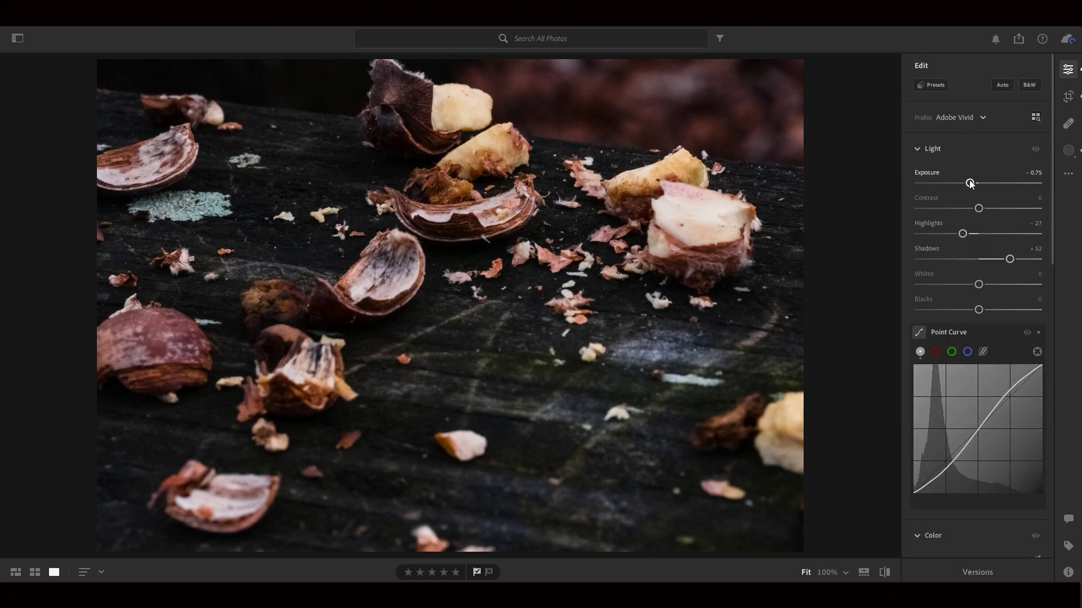
pyautogui.moveTo(969, 182); pyautogui.dragTo(969, 185)
# Set the midtones' color grading hue to 220
pyautogui.scroll(-9, 1008, 242)
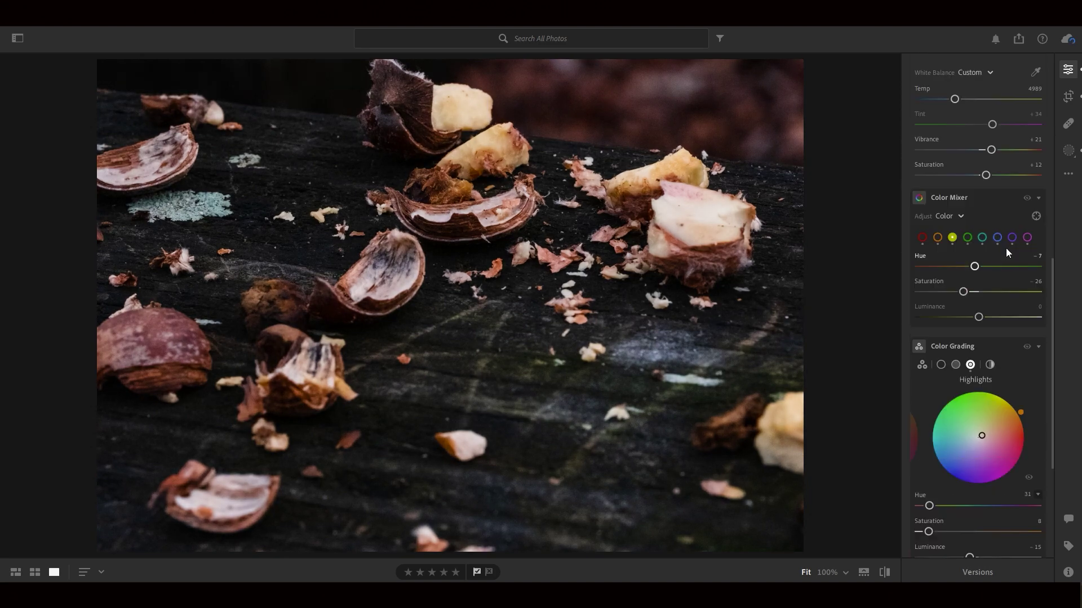
pyautogui.scroll(-3, 1007, 252)
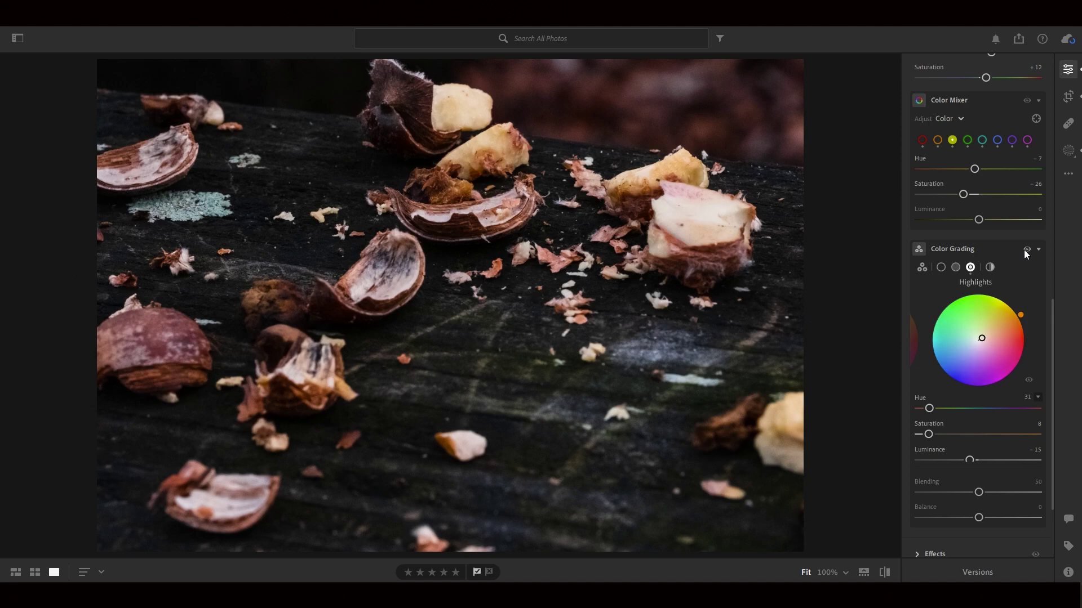
pyautogui.scroll(-2, 992, 319)
pyautogui.click(956, 169)
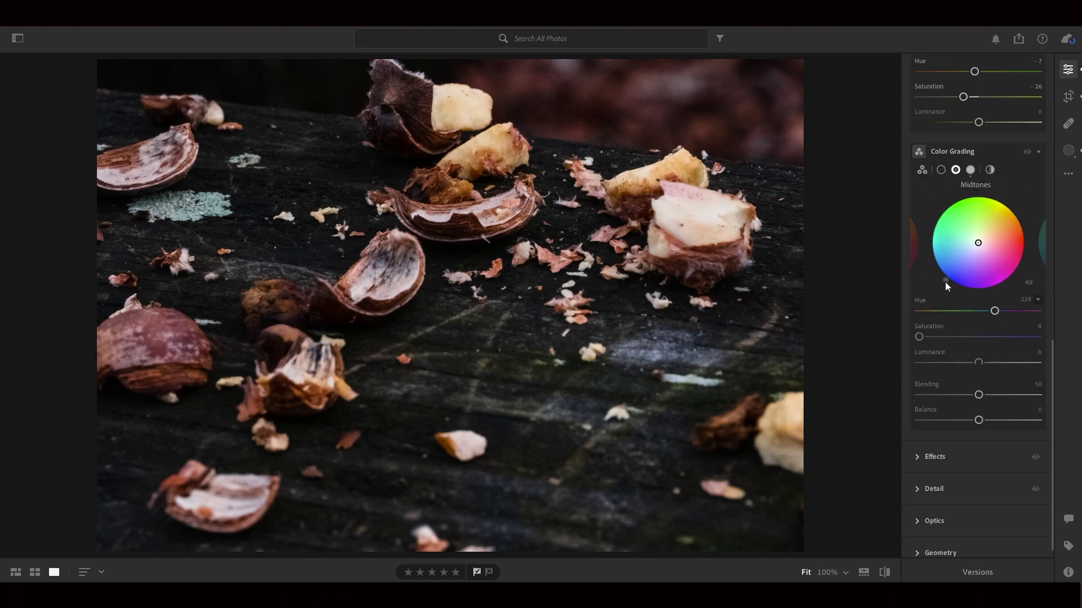
pyautogui.moveTo(944, 281); pyautogui.dragTo(936, 248)
# Set the shadows' color grading saturation to 9 and luminance to +6
pyautogui.click(940, 168)
pyautogui.moveTo(917, 336); pyautogui.dragTo(921, 335)
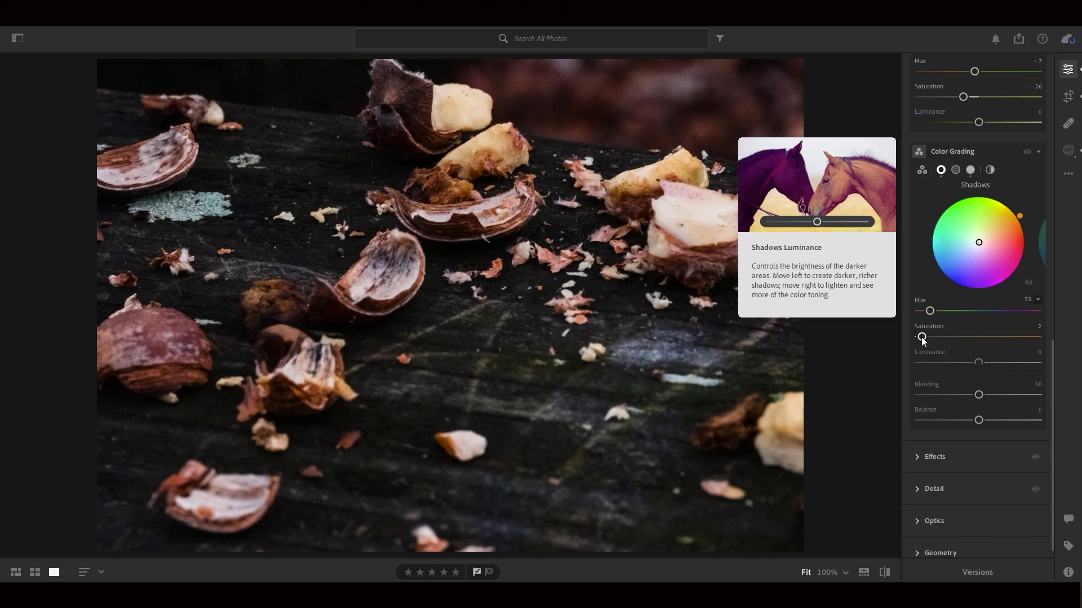
pyautogui.moveTo(921, 337); pyautogui.dragTo(930, 338)
pyautogui.moveTo(979, 364); pyautogui.dragTo(980, 395)
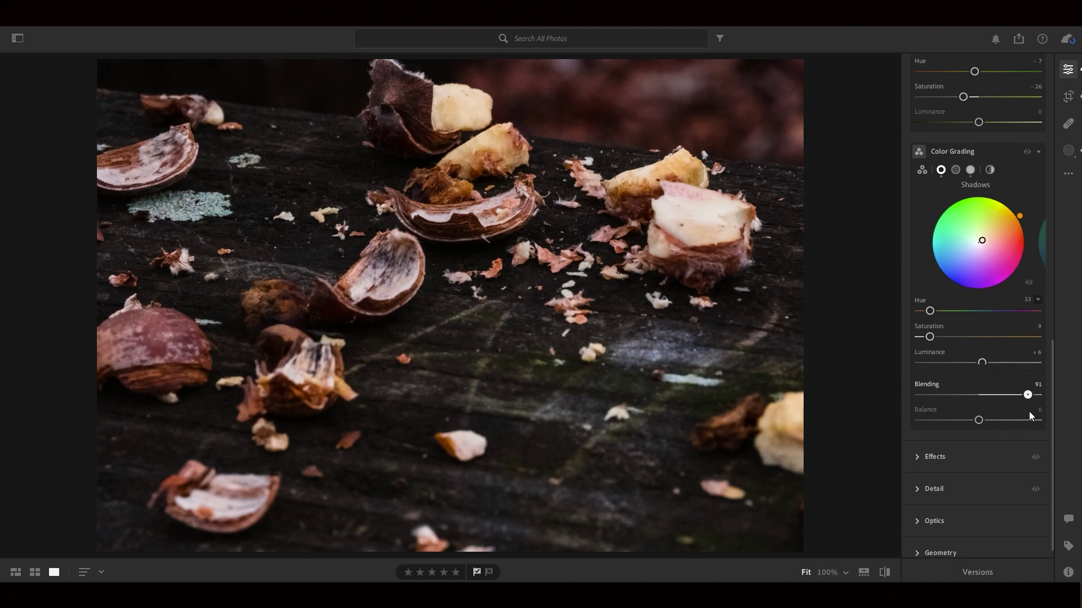
# Set the color grading blending to 75 and balance to +74, and preview the effect
pyautogui.moveTo(1009, 411); pyautogui.dragTo(998, 427)
pyautogui.moveTo(1020, 429); pyautogui.dragTo(1023, 428)
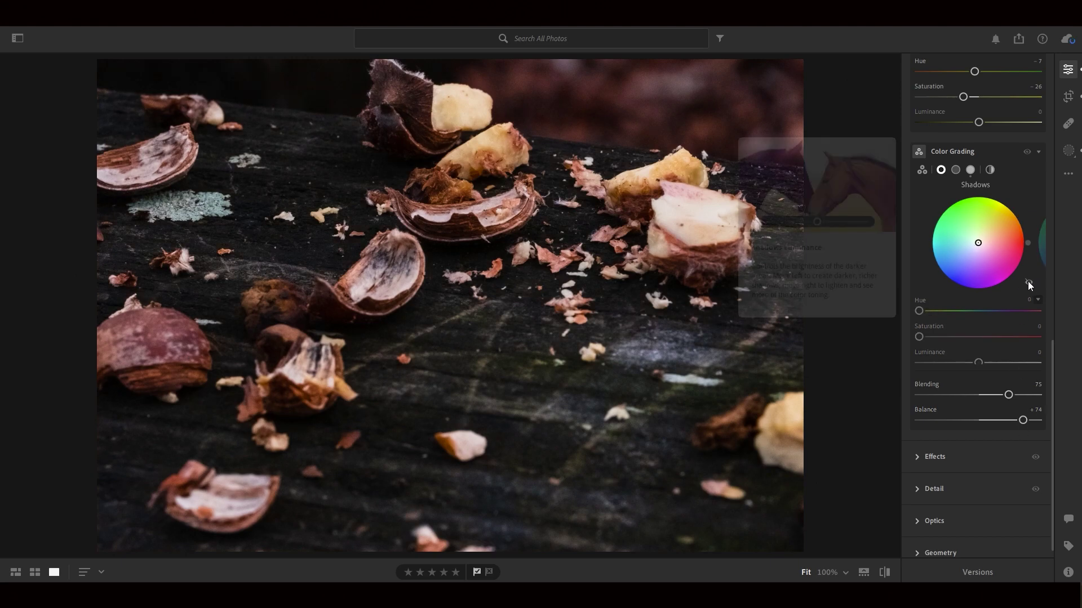
pyautogui.click(1026, 152)
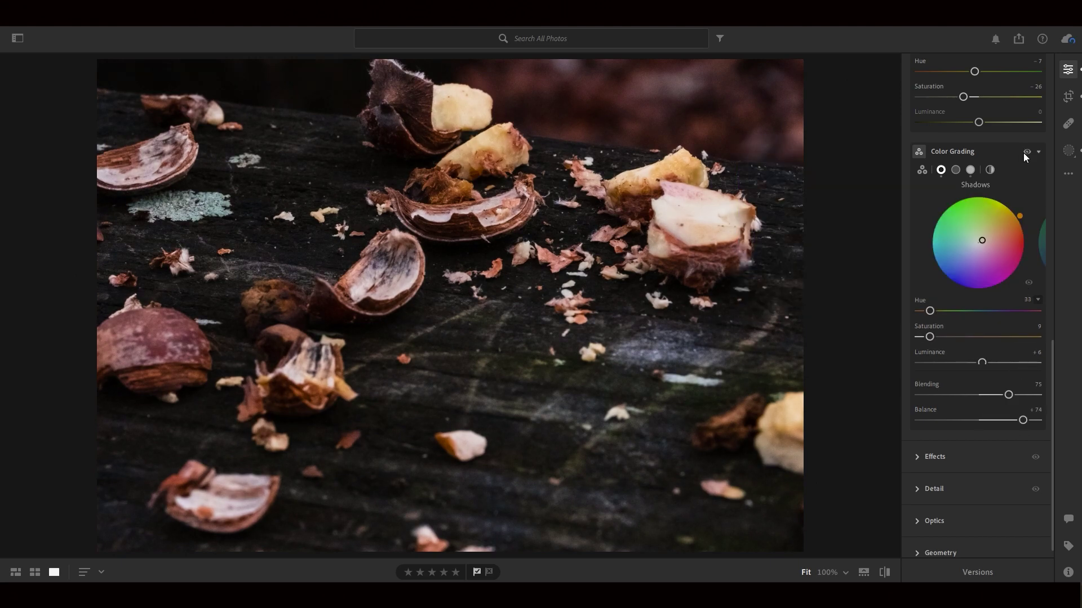
pyautogui.click(1023, 153)
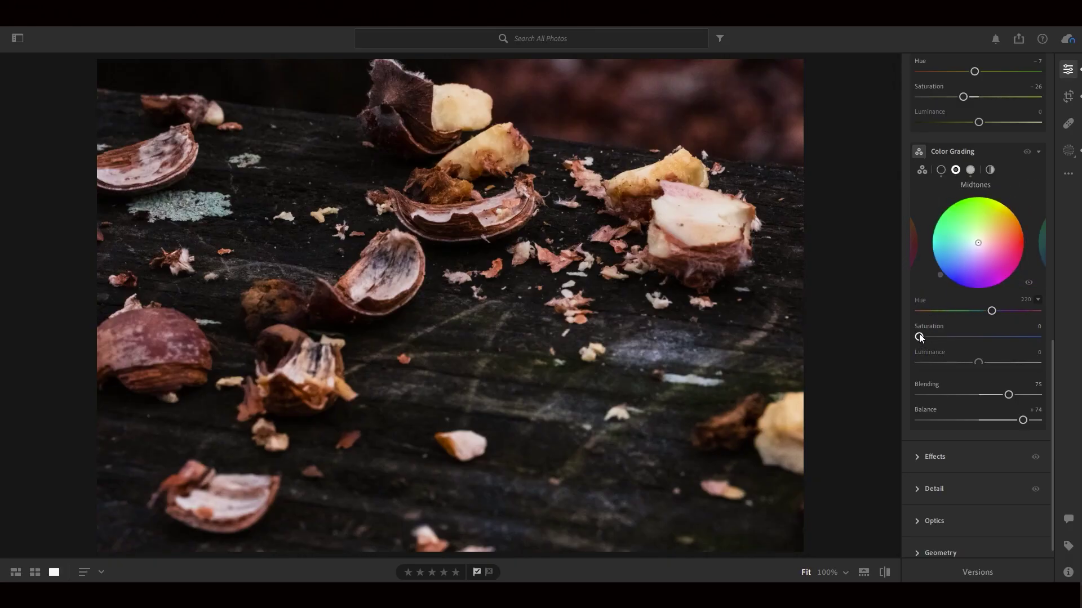
# Set the midtones' color grading saturation to 8 and preview the midtones grading
pyautogui.moveTo(919, 337); pyautogui.dragTo(925, 336)
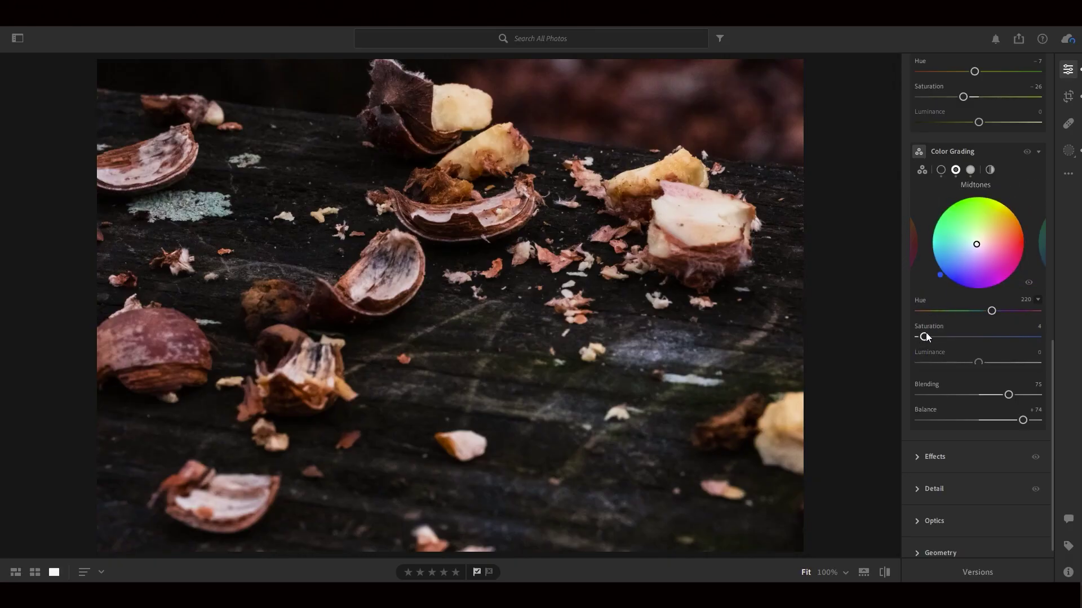
pyautogui.click(1027, 282)
pyautogui.click(1027, 282)
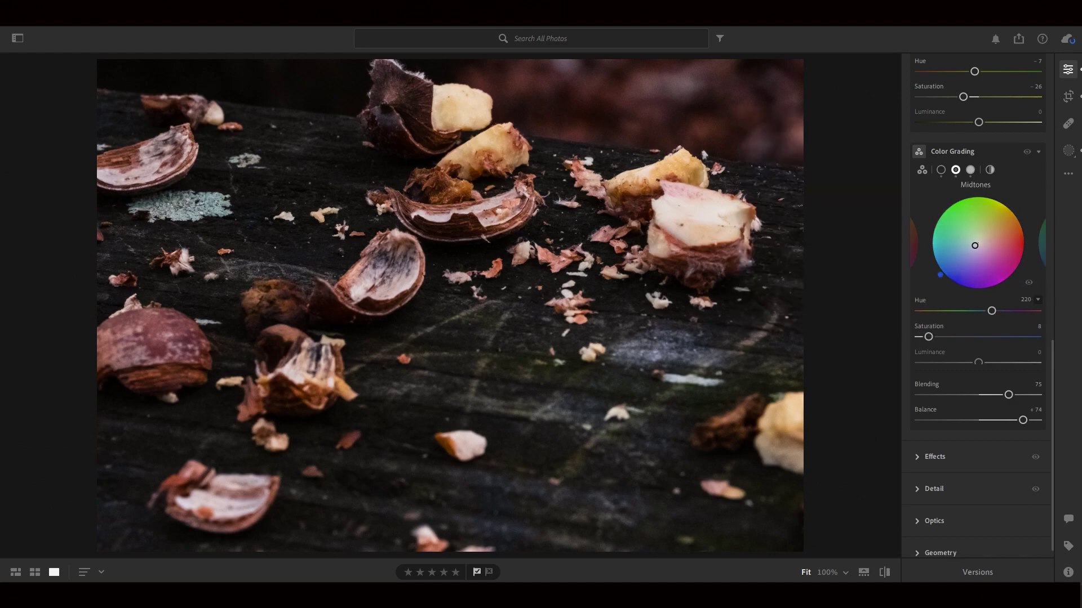
# Compare the photo with and without the complete color grading
pyautogui.click(1025, 150)
pyautogui.click(1026, 150)
pyautogui.click(1026, 150)
pyautogui.click(1026, 150)
pyautogui.click(1026, 150)
pyautogui.click(1026, 151)
pyautogui.click(1026, 150)
pyautogui.click(1026, 151)
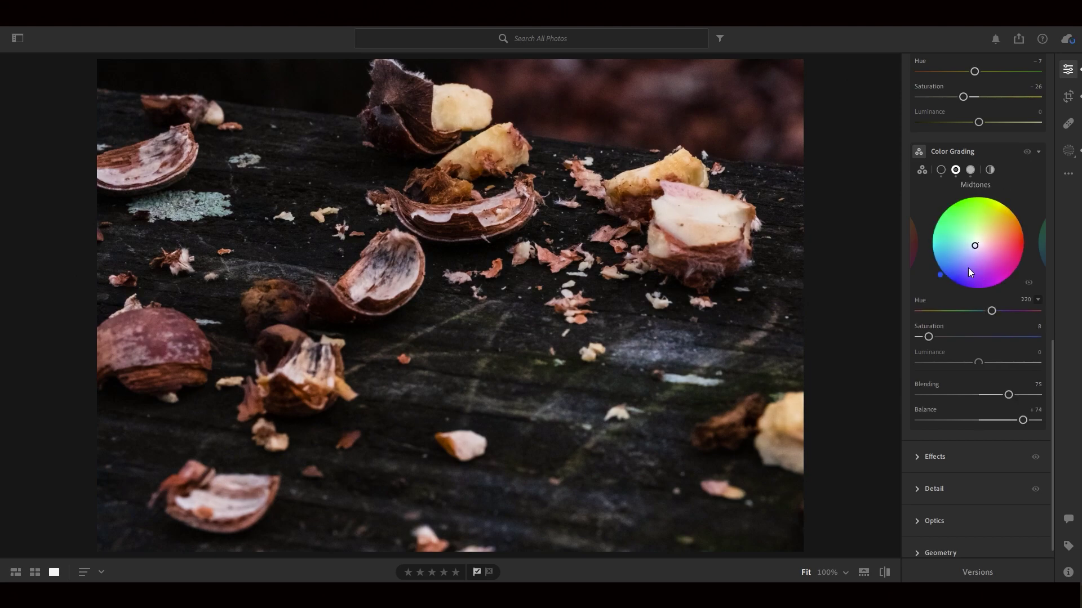
# Compare the edited photo with the original
pyautogui.click(885, 571)
pyautogui.click(885, 571)
pyautogui.click(886, 571)
pyautogui.click(886, 571)
pyautogui.click(885, 570)
pyautogui.click(885, 570)
pyautogui.click(886, 571)
pyautogui.click(886, 570)
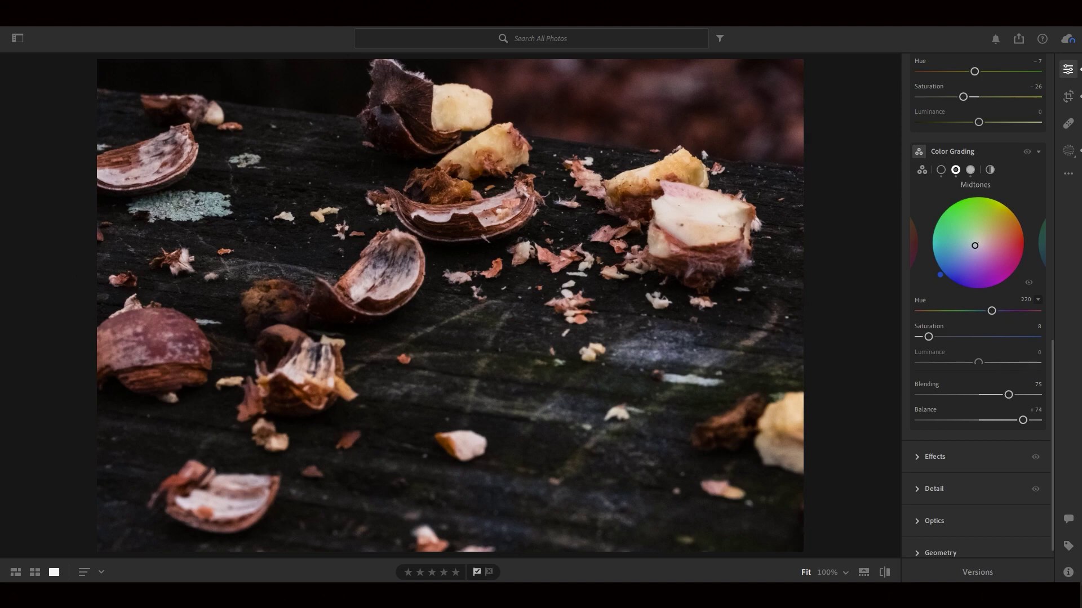
# Create a new linear gradient mask over the photo's lower-right corner and adjust its angle
pyautogui.press('m')
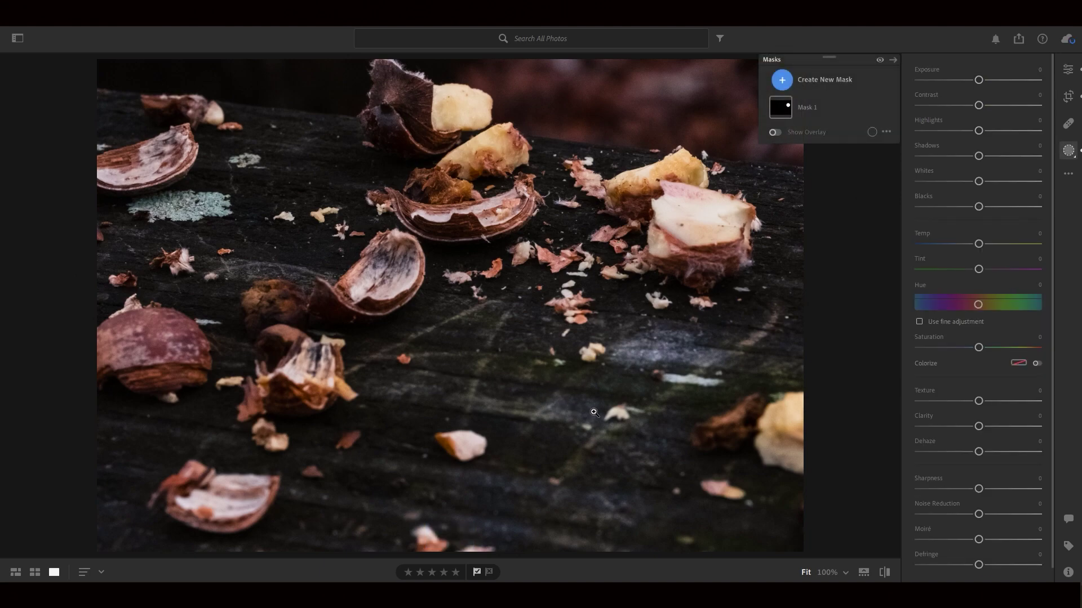
pyautogui.click(788, 83)
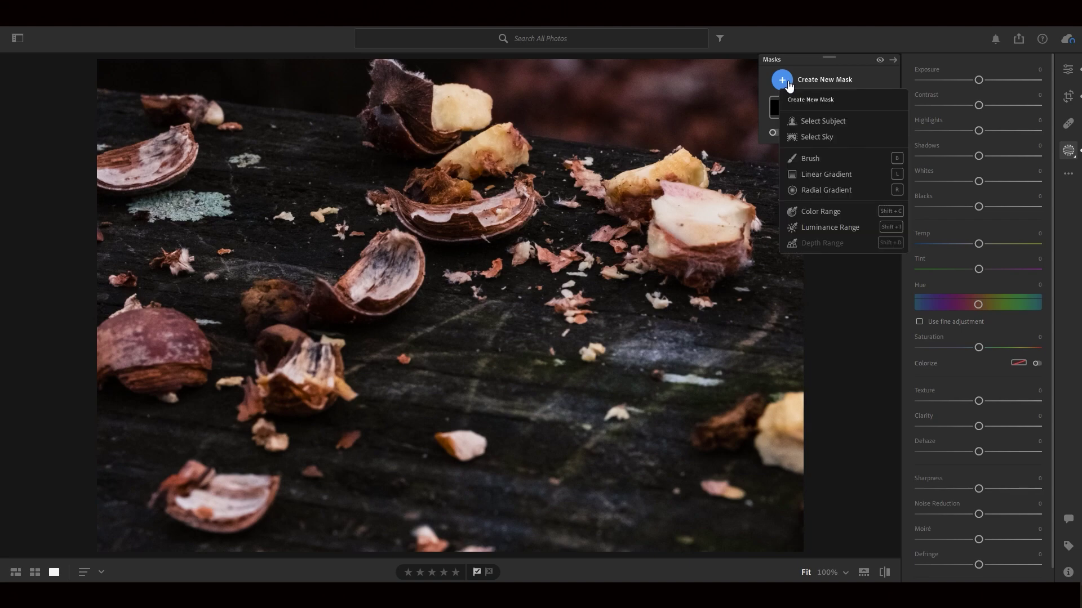
pyautogui.click(824, 174)
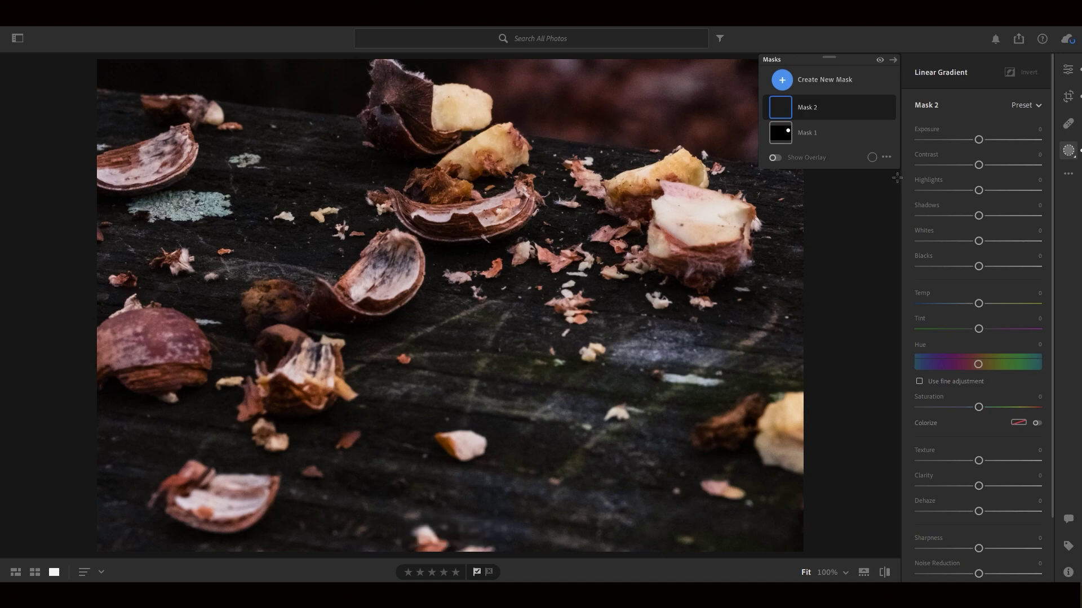
pyautogui.moveTo(805, 134)
pyautogui.moveTo(698, 482)
pyautogui.mouseDown()
pyautogui.moveTo(635, 426)
pyautogui.moveTo(558, 386)
pyautogui.moveTo(561, 311)
pyautogui.moveTo(569, 301)
pyautogui.moveTo(576, 311)
pyautogui.mouseUp()
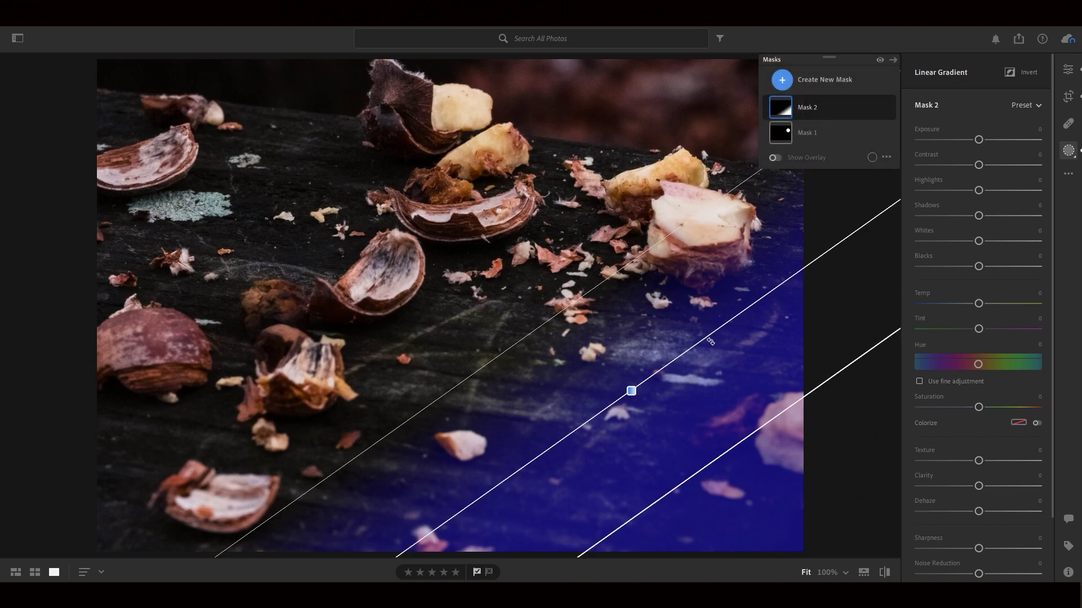
pyautogui.moveTo(700, 334); pyautogui.dragTo(705, 359)
# Try exposure changes on the linear gradient mask, reset them, and set the mask's blacks to -11
pyautogui.moveTo(979, 139); pyautogui.dragTo(974, 142)
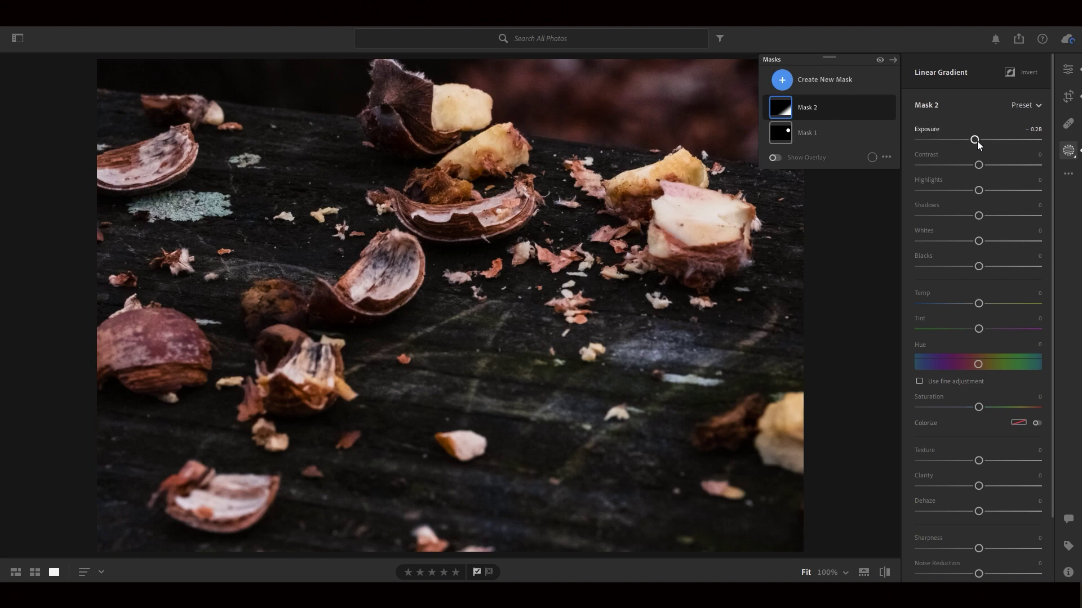
pyautogui.moveTo(975, 139); pyautogui.dragTo(976, 139)
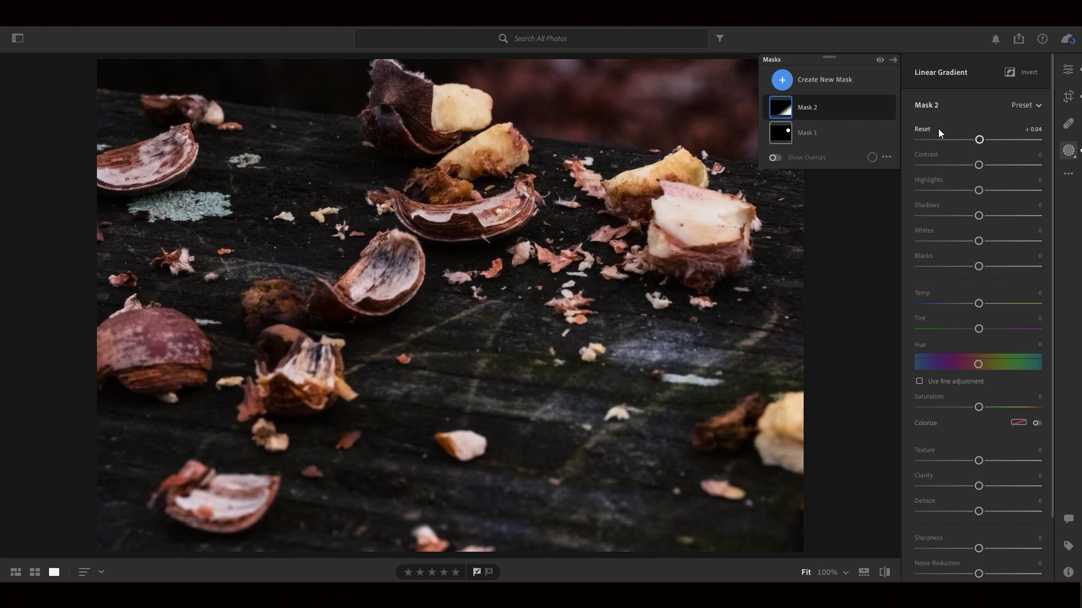
pyautogui.moveTo(978, 266); pyautogui.dragTo(974, 269)
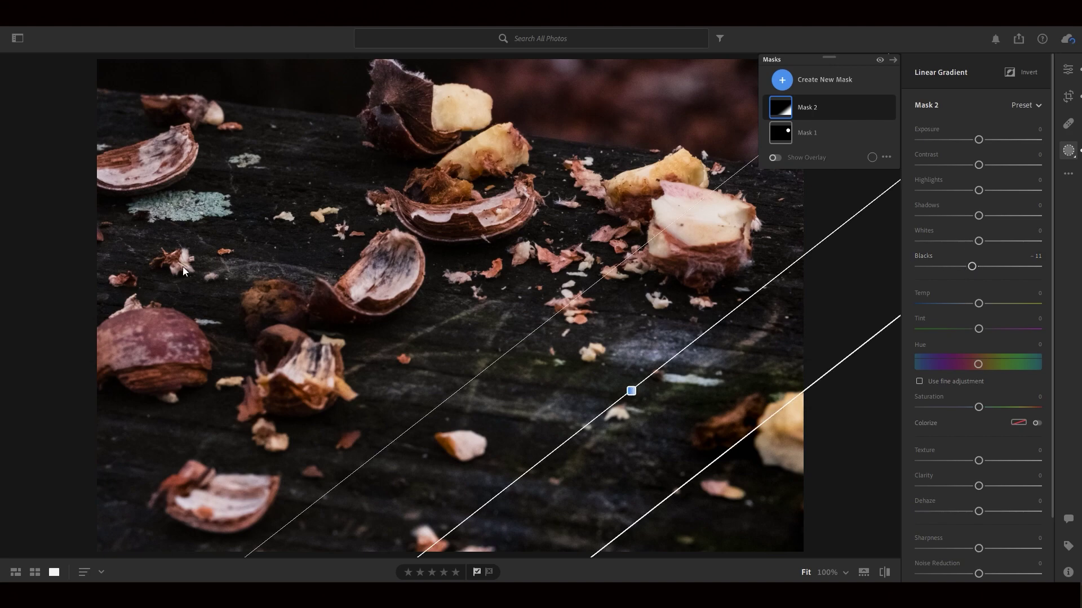
# Add two more linear gradients to the same mask, over the photo's upper-left side and upper-right corner
pyautogui.press('l')
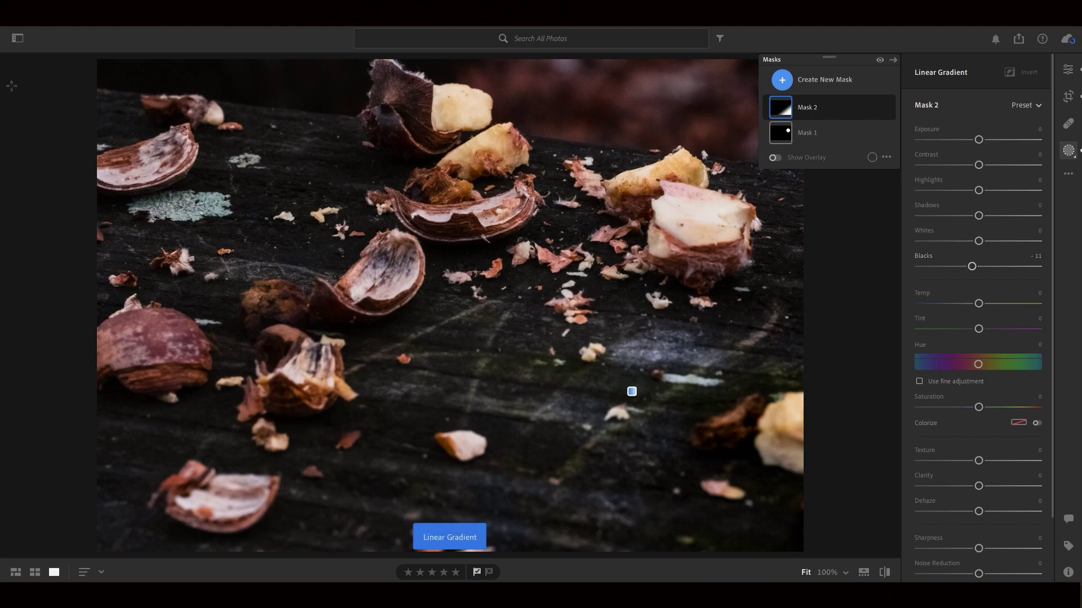
pyautogui.moveTo(209, 178)
pyautogui.mouseDown()
pyautogui.moveTo(303, 223)
pyautogui.moveTo(280, 167)
pyautogui.moveTo(302, 145)
pyautogui.mouseUp()
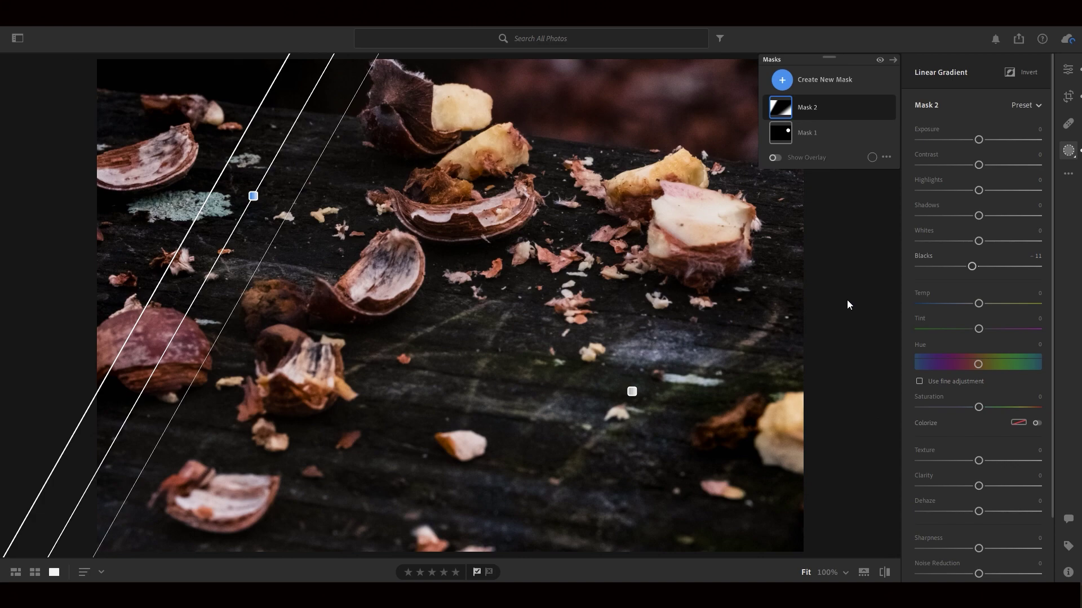
pyautogui.click(656, 91)
pyautogui.moveTo(720, 98); pyautogui.dragTo(719, 145)
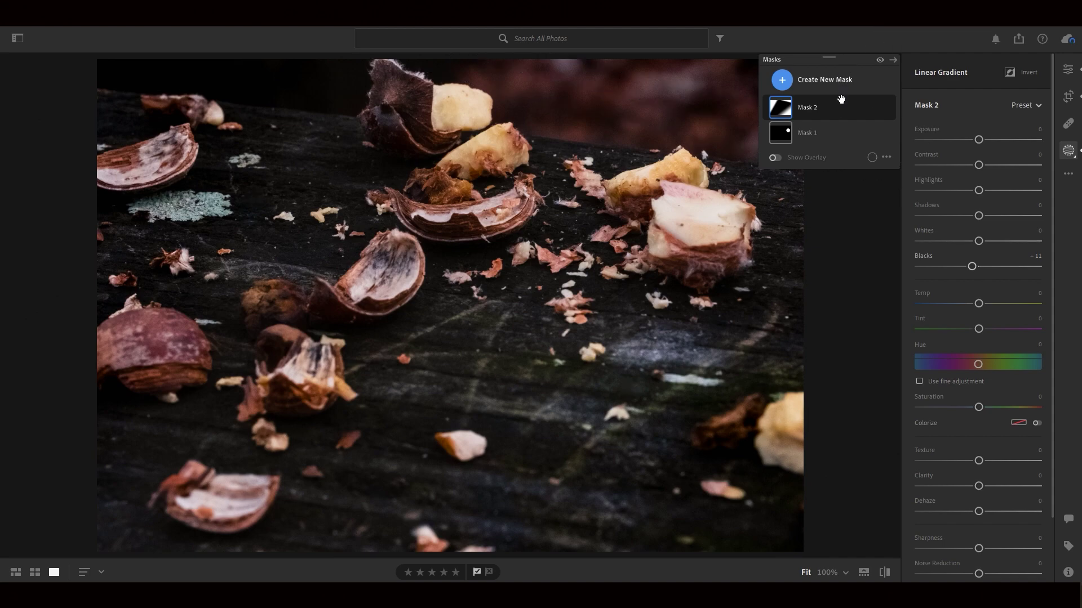
# Show the gradient mask's components and compare the photo with and without the upper-right gradient
pyautogui.click(876, 108)
pyautogui.click(853, 109)
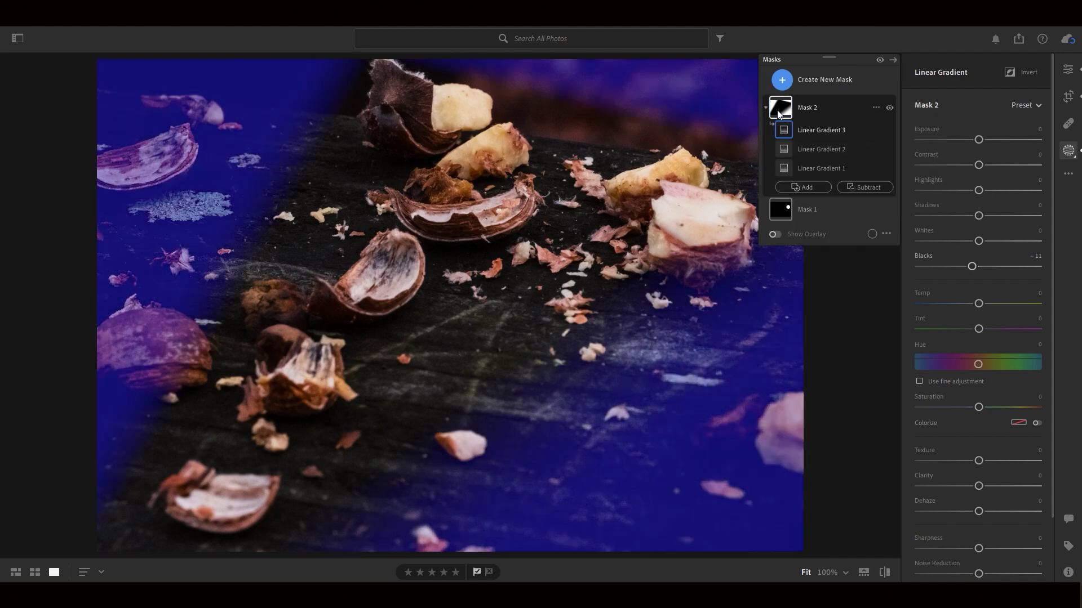
pyautogui.click(890, 129)
pyautogui.click(890, 130)
pyautogui.click(889, 130)
pyautogui.click(890, 129)
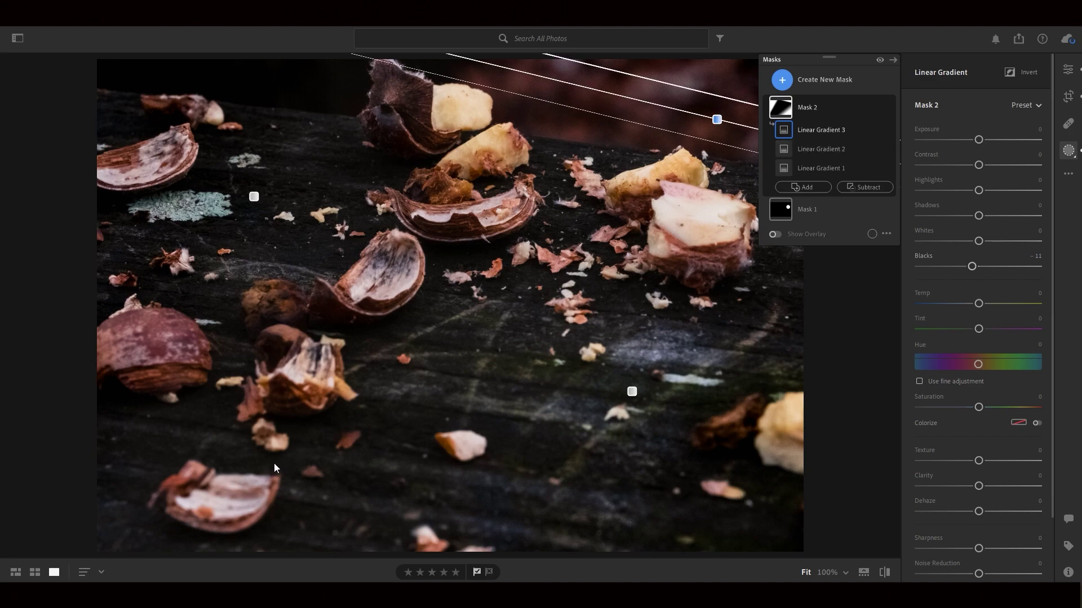
# Add a linear gradient over the photo's lower-left corner to the same mask and adjust its position
pyautogui.press('m')
pyautogui.moveTo(213, 487); pyautogui.dragTo(313, 301)
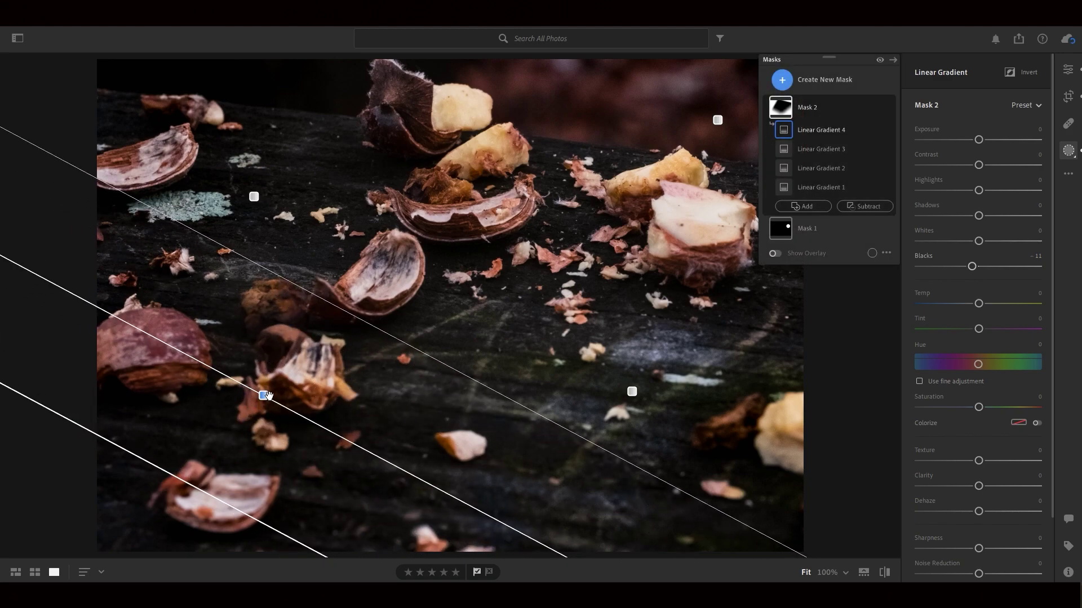
pyautogui.moveTo(266, 396)
pyautogui.mouseDown()
pyautogui.moveTo(267, 406)
pyautogui.moveTo(274, 392)
pyautogui.mouseUp()
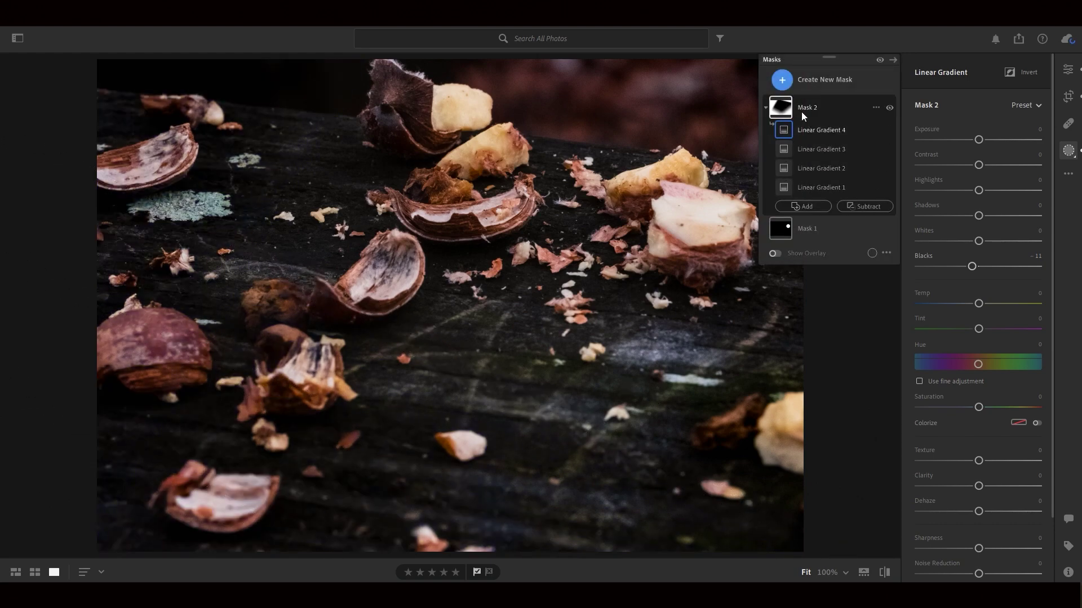
# Move the linear gradient covering the lower part of the photo upward and fine-tune where its falloff ends
pyautogui.click(632, 391)
pyautogui.moveTo(553, 455); pyautogui.dragTo(533, 417)
pyautogui.moveTo(647, 403); pyautogui.dragTo(626, 373)
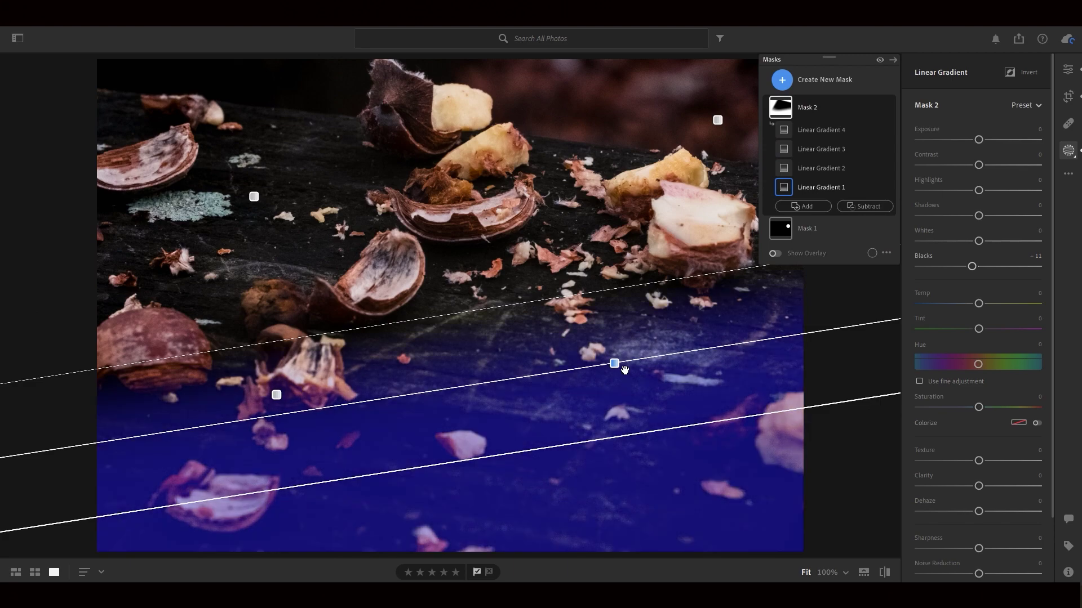
pyautogui.moveTo(727, 343); pyautogui.dragTo(723, 332)
# Shift the lower-left linear gradient slightly toward its corner and fine-tune its edge
pyautogui.click(276, 395)
pyautogui.moveTo(286, 399)
pyautogui.mouseDown()
pyautogui.moveTo(318, 343)
pyautogui.moveTo(308, 430)
pyautogui.moveTo(330, 361)
pyautogui.moveTo(264, 405)
pyautogui.mouseUp()
pyautogui.moveTo(152, 344); pyautogui.dragTo(151, 334)
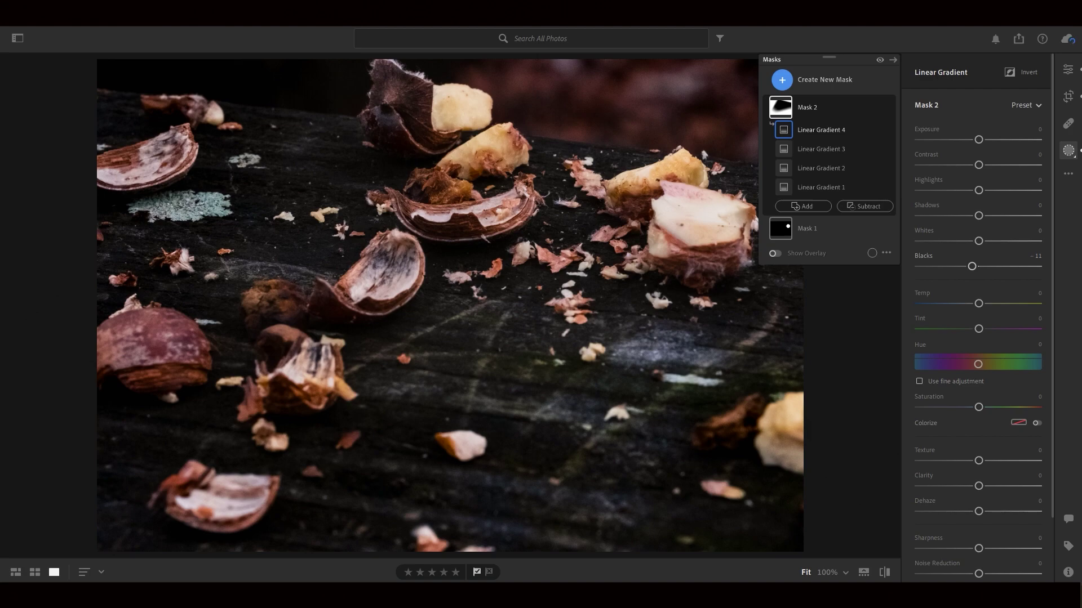
# Compare the photo with and without the lower-left gradient and with the whole Mask 2 hidden and shown
pyautogui.click(879, 60)
pyautogui.click(888, 130)
pyautogui.click(889, 130)
pyautogui.click(888, 130)
pyautogui.click(889, 129)
pyautogui.click(888, 130)
pyautogui.click(889, 130)
pyautogui.click(889, 130)
pyautogui.click(889, 129)
pyautogui.click(888, 106)
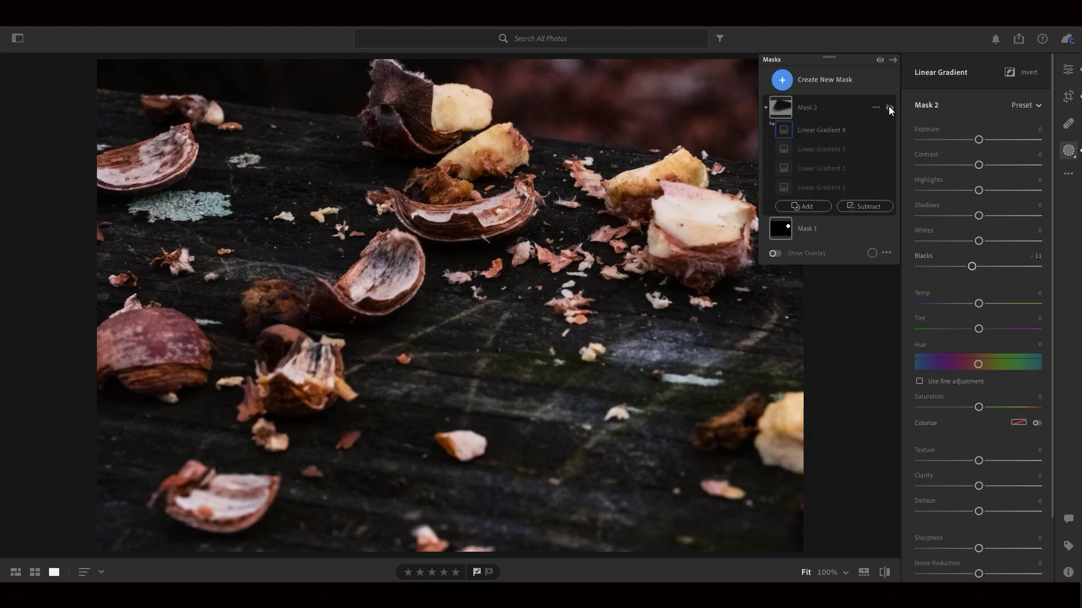
pyautogui.click(888, 106)
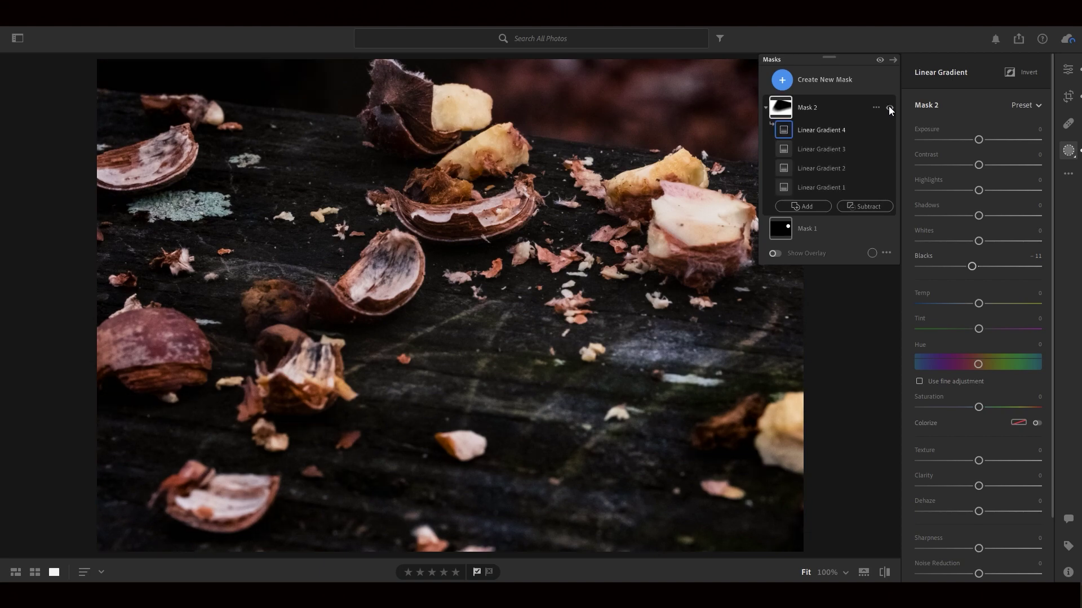
pyautogui.click(888, 106)
pyautogui.click(888, 106)
pyautogui.click(888, 106)
pyautogui.click(888, 106)
# Widen the upper-left gradient's falloff toward the photo's centre and extend the upper-right gradient downward, comparing with Mask 2 hidden
pyautogui.click(255, 198)
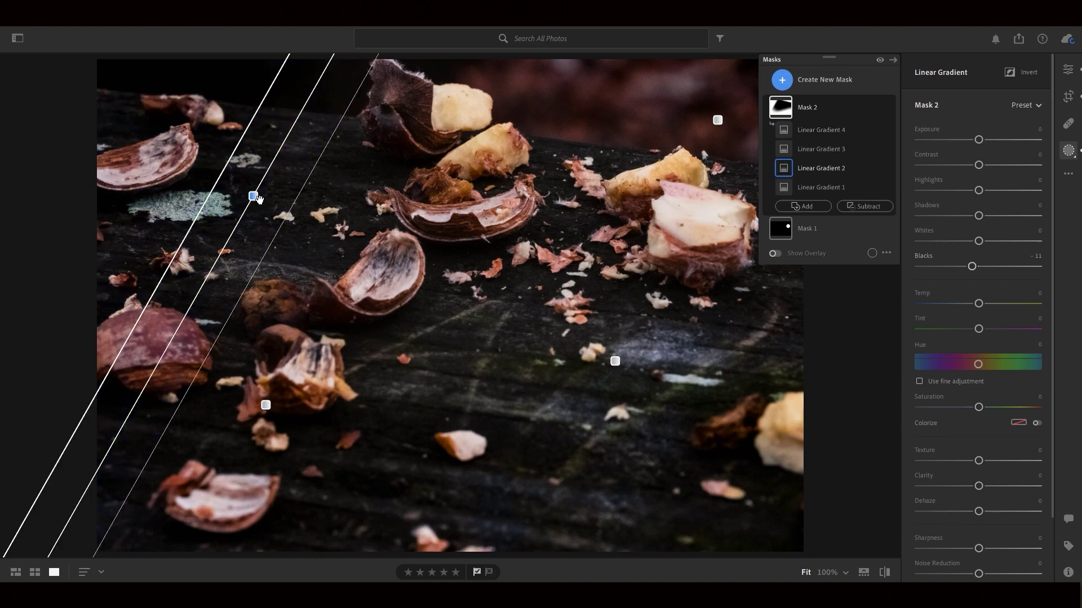
pyautogui.moveTo(333, 220); pyautogui.dragTo(358, 220)
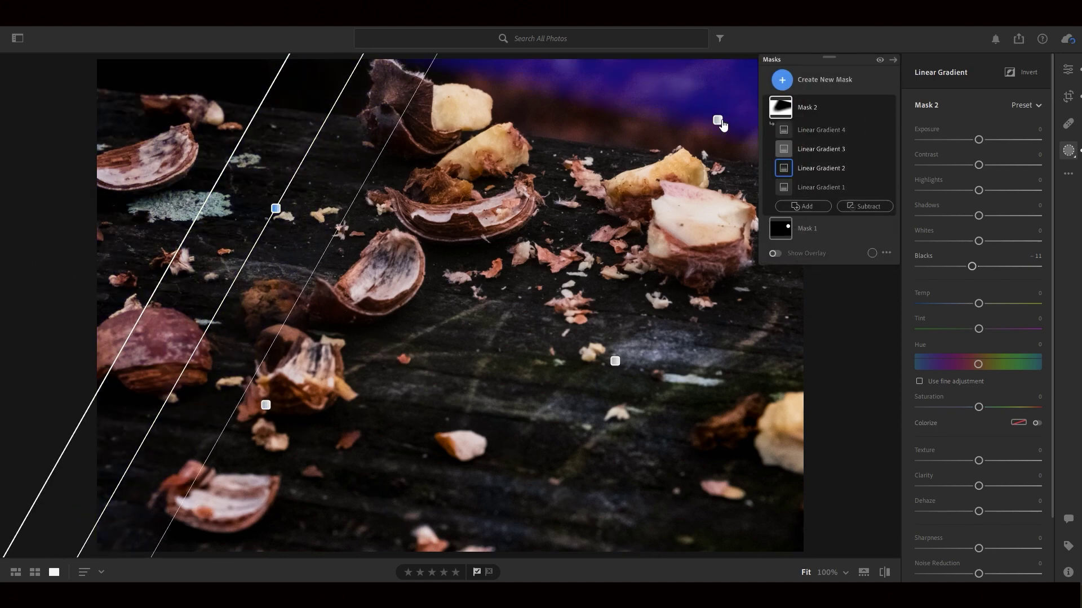
pyautogui.click(721, 121)
pyautogui.moveTo(716, 121); pyautogui.dragTo(713, 145)
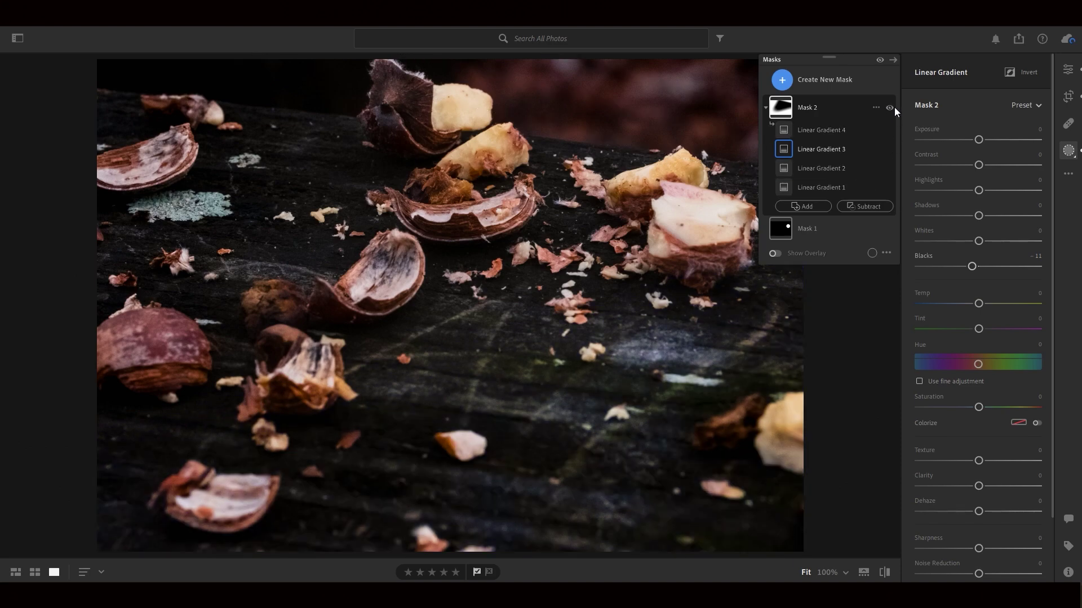
pyautogui.click(890, 107)
pyautogui.click(890, 107)
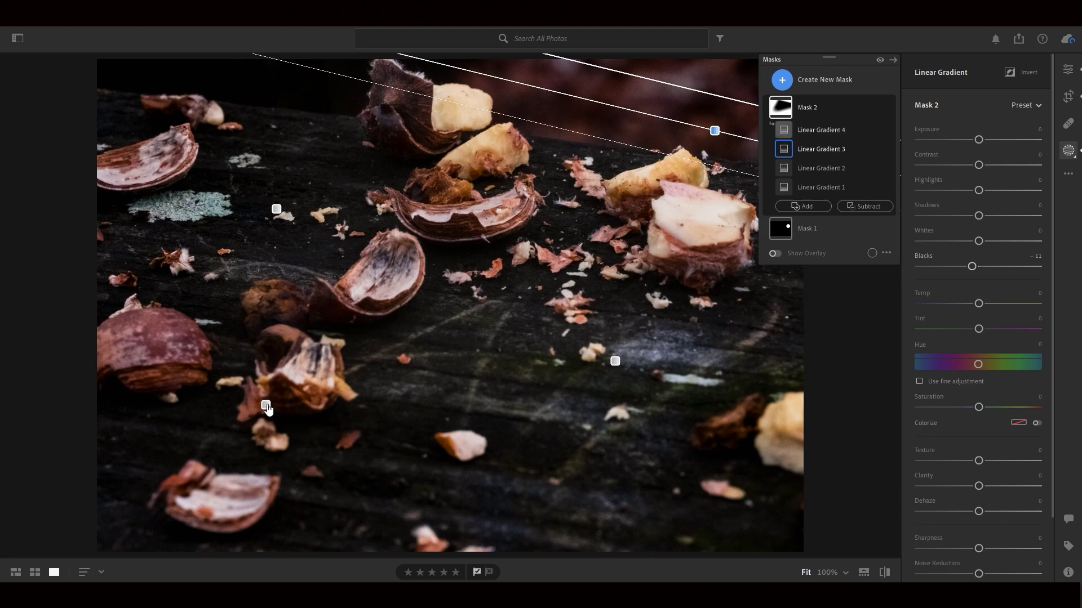
# Pull the lower-left gradient's inner edge back toward the corner and set the mask's exposure to -0.04
pyautogui.click(265, 405)
pyautogui.moveTo(352, 317); pyautogui.dragTo(323, 333)
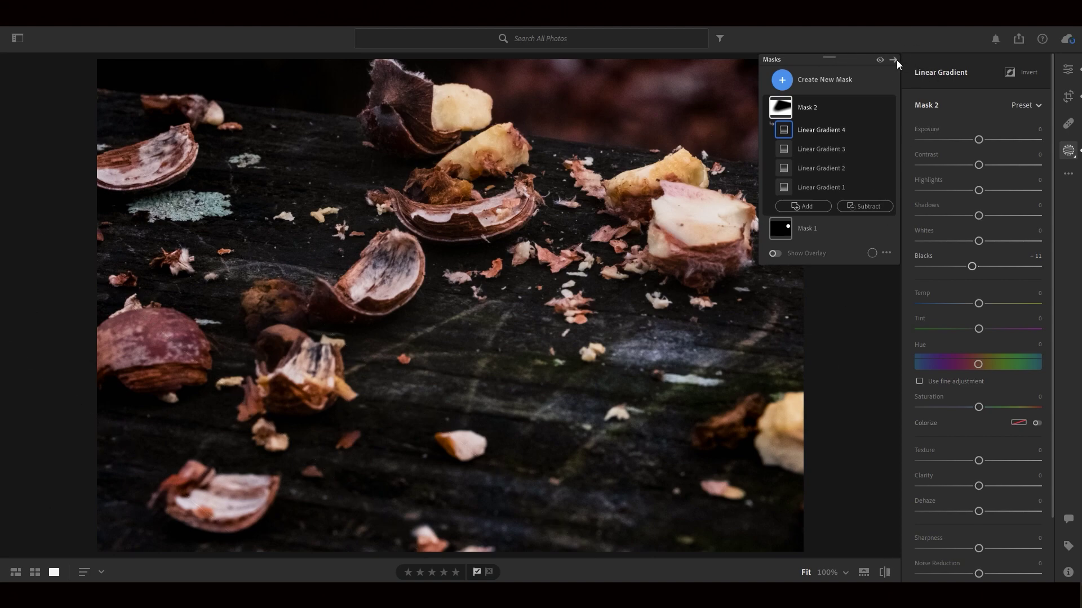
pyautogui.moveTo(979, 146); pyautogui.dragTo(979, 143)
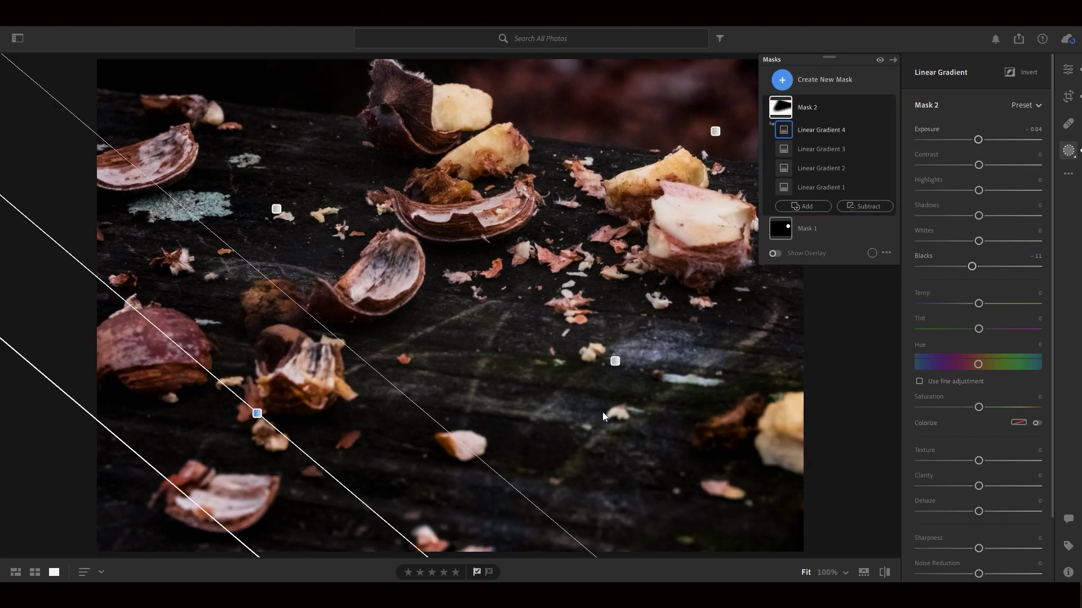
# Select the upper-right linear gradient and rotate it slightly to fine-tune its angle
pyautogui.click(714, 131)
pyautogui.moveTo(714, 132); pyautogui.dragTo(714, 132)
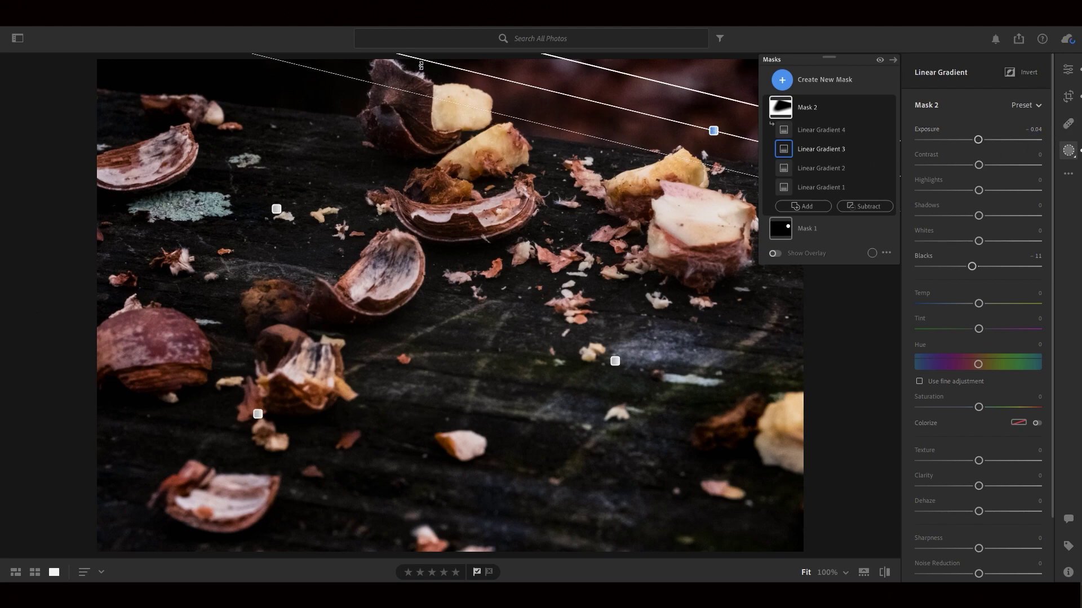
pyautogui.moveTo(428, 66); pyautogui.dragTo(434, 62)
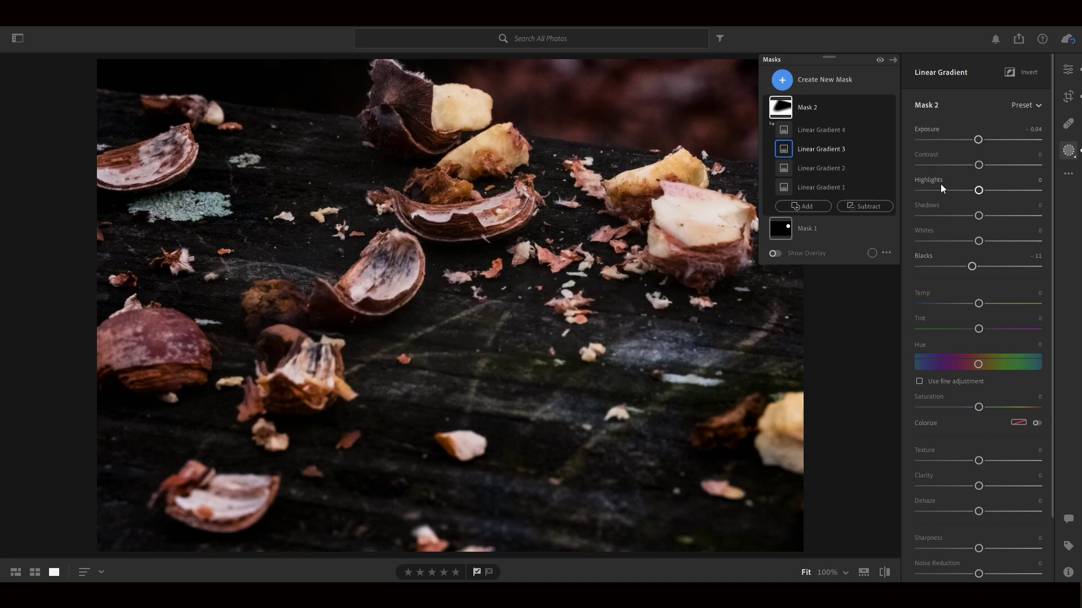
pyautogui.moveTo(534, 346)
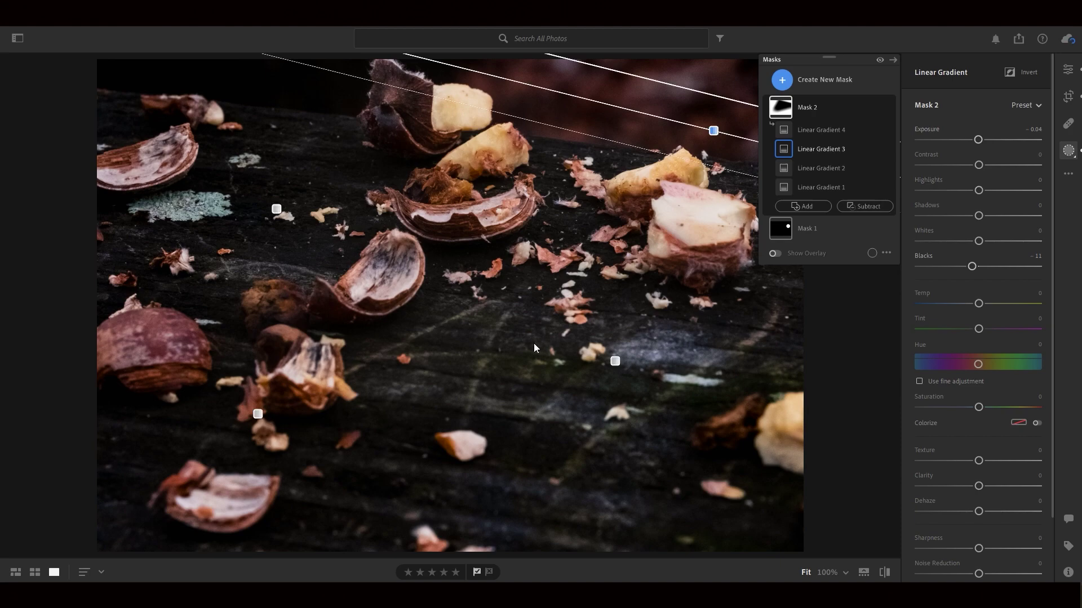